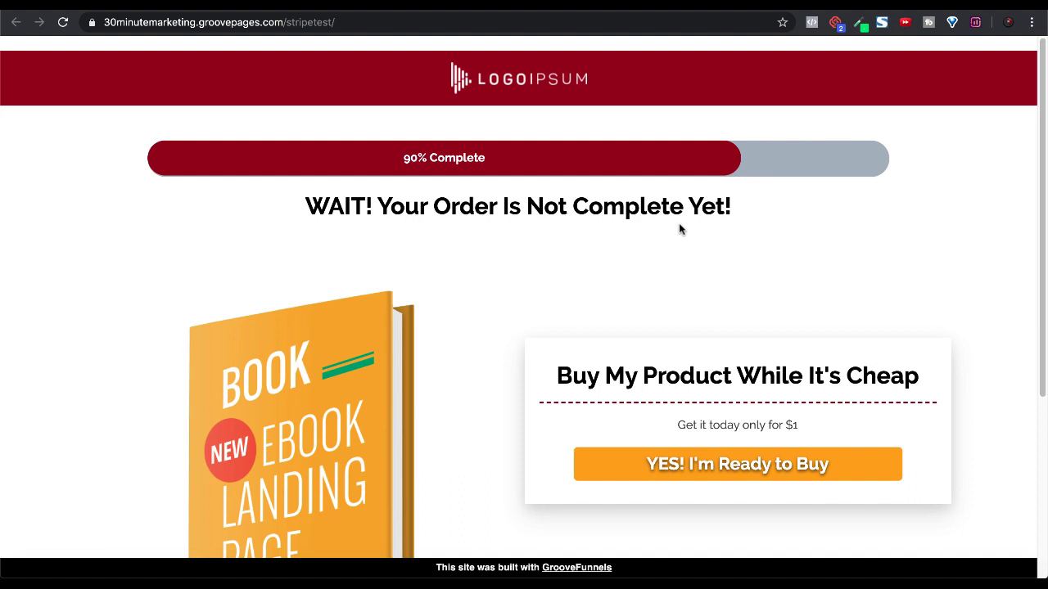
Check the live stripetest upsell page for firing Facebook pixels with Pixel Helper.
{"action": "left_click", "coordinate": [811, 24]}
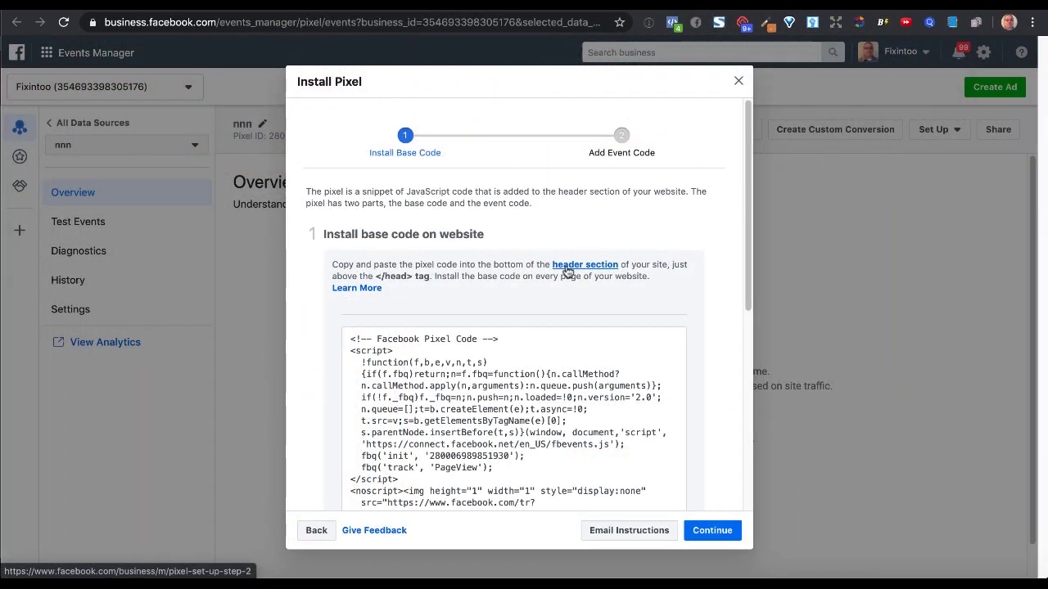
Copy the Facebook pixel base code from the Install Pixel dialog.
{"action": "mouse_move", "coordinate": [555, 360]}
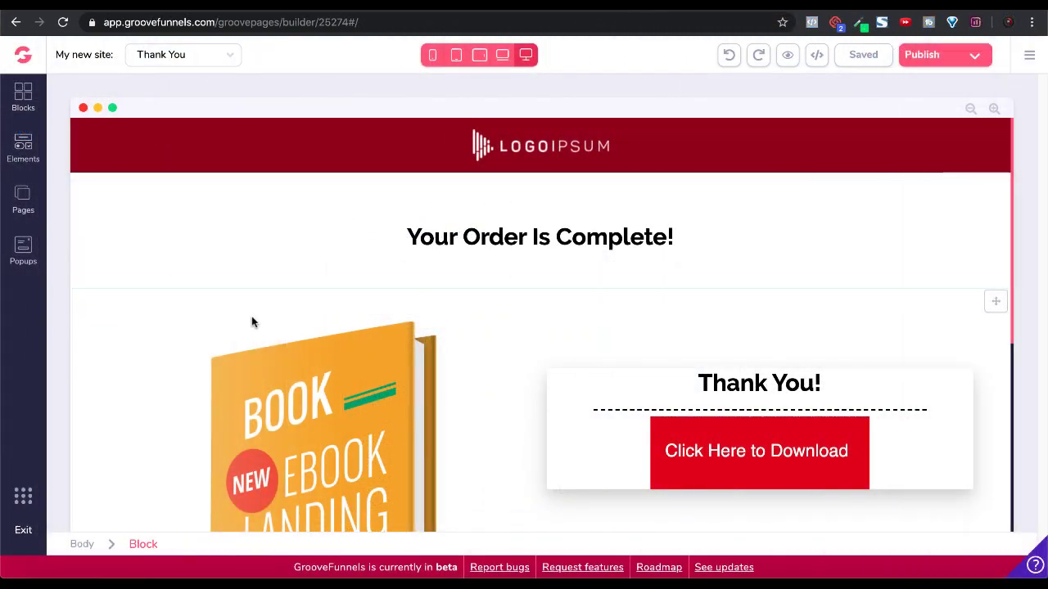
{"action": "left_click", "coordinate": [232, 58]}
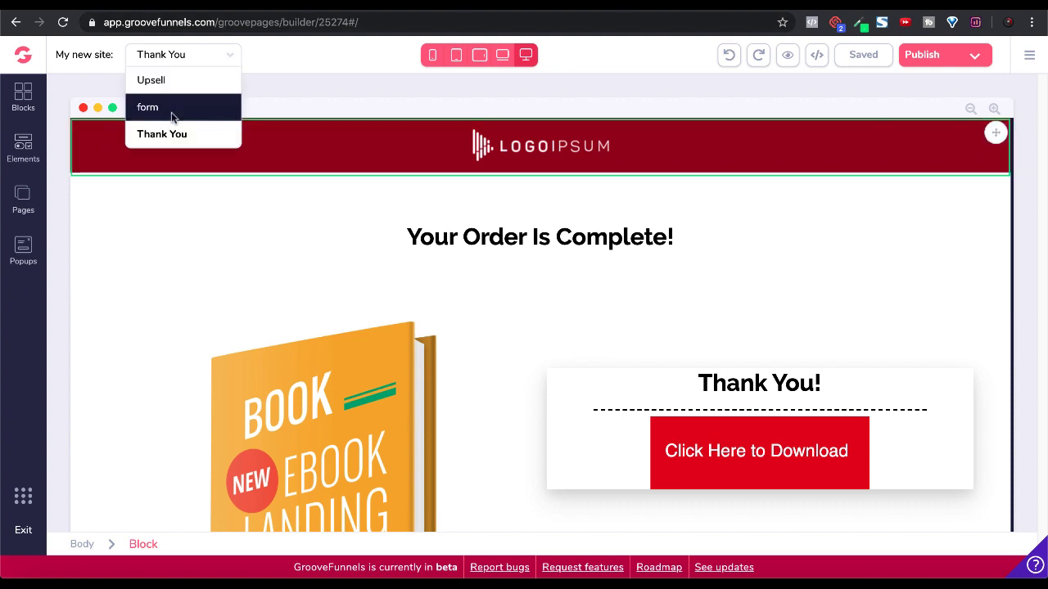
{"action": "left_click", "coordinate": [159, 80]}
{"action": "scroll", "coordinate": [145, 414], "scroll_direction": "down", "scroll_amount": 2}
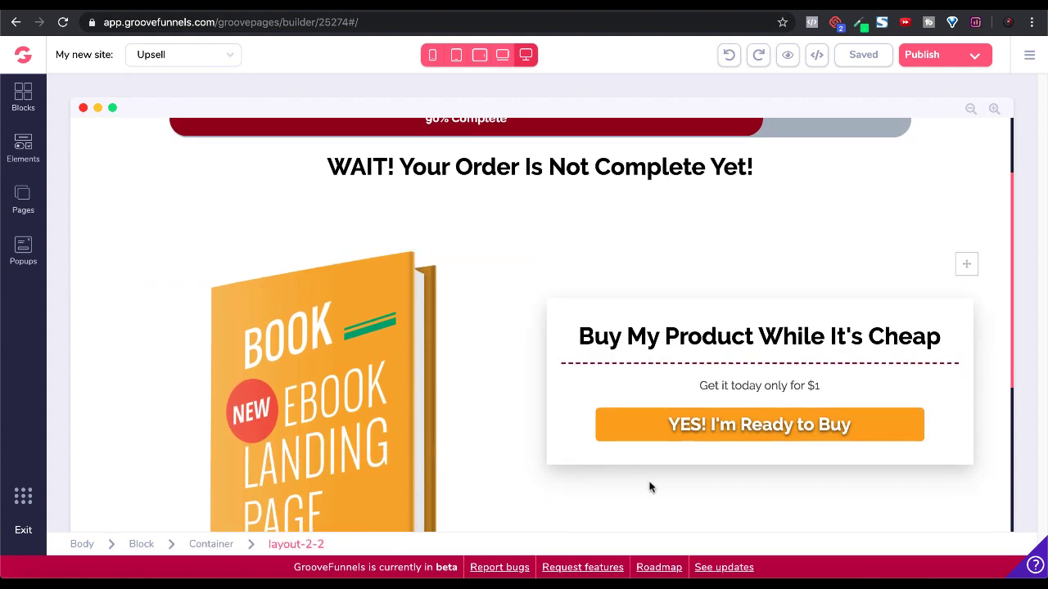
{"action": "left_click", "coordinate": [227, 59]}
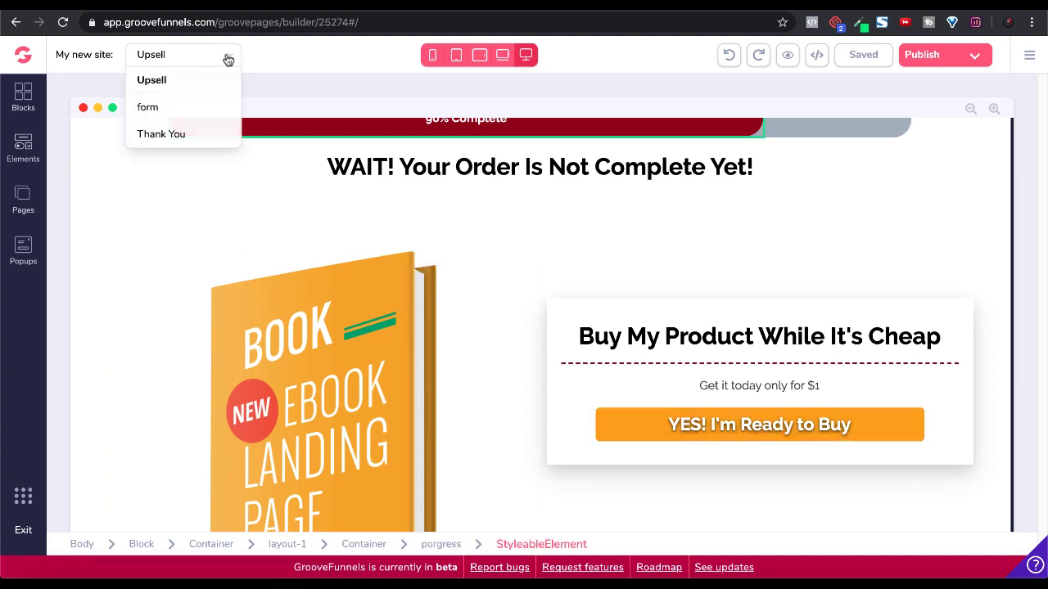
{"action": "left_click", "coordinate": [177, 136]}
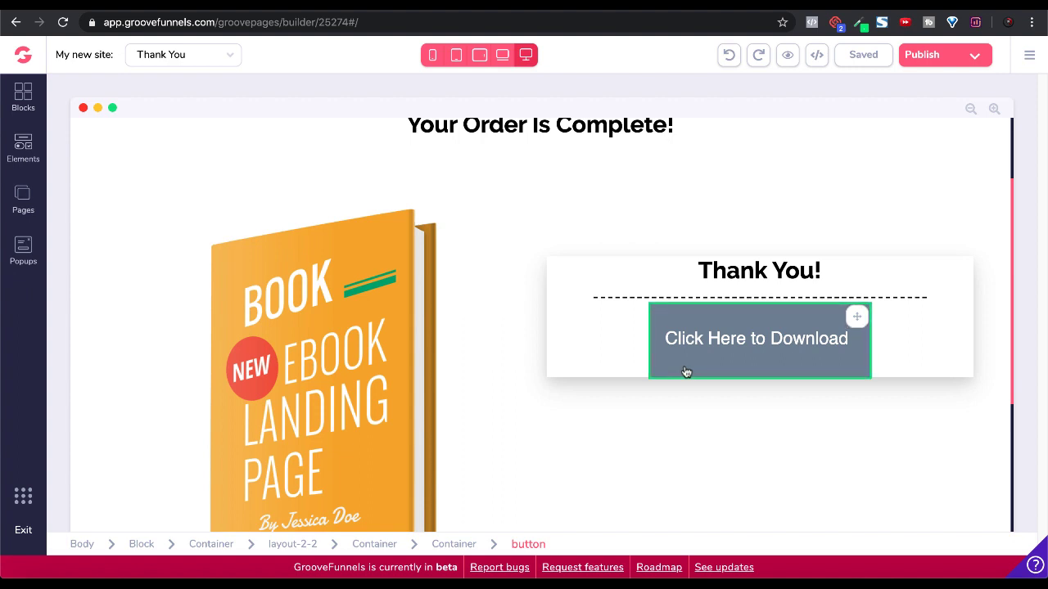
{"action": "scroll", "coordinate": [507, 386], "scroll_direction": "up", "scroll_amount": 3}
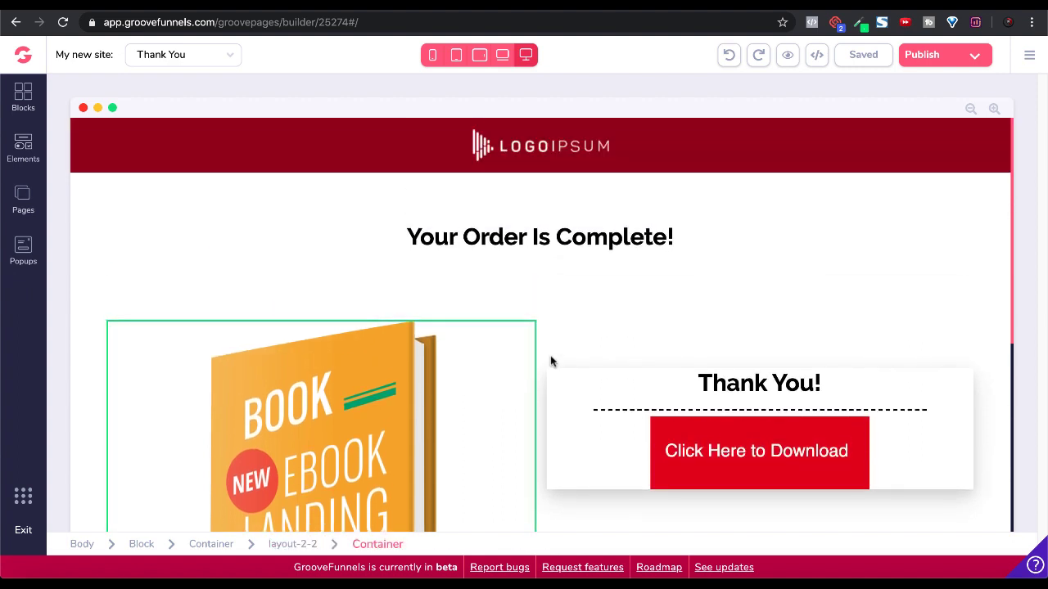
Paste the pixel base code into the site settings' 'Include in <head>' field, apply, and save.
{"action": "left_click", "coordinate": [1028, 56]}
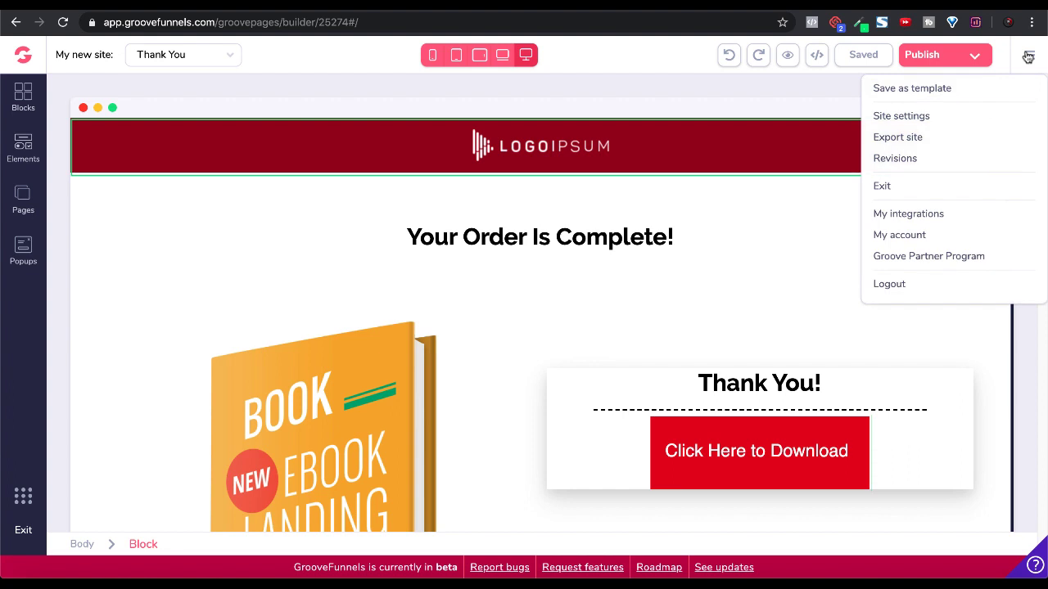
{"action": "left_click", "coordinate": [925, 117]}
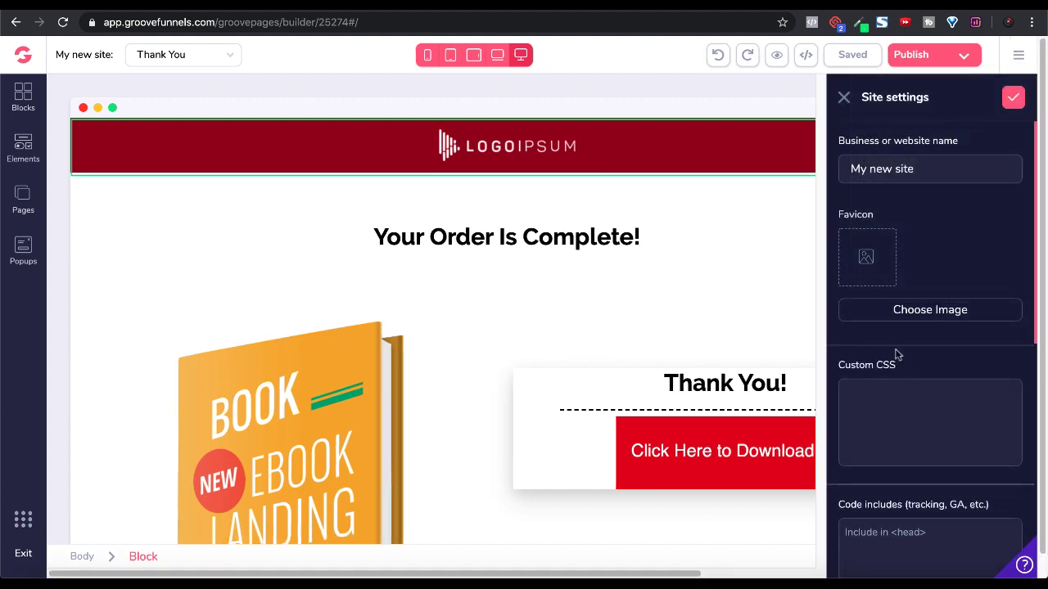
{"action": "scroll", "coordinate": [896, 379], "scroll_direction": "down", "scroll_amount": 3}
{"action": "scroll", "coordinate": [896, 379], "scroll_direction": "down", "scroll_amount": 2}
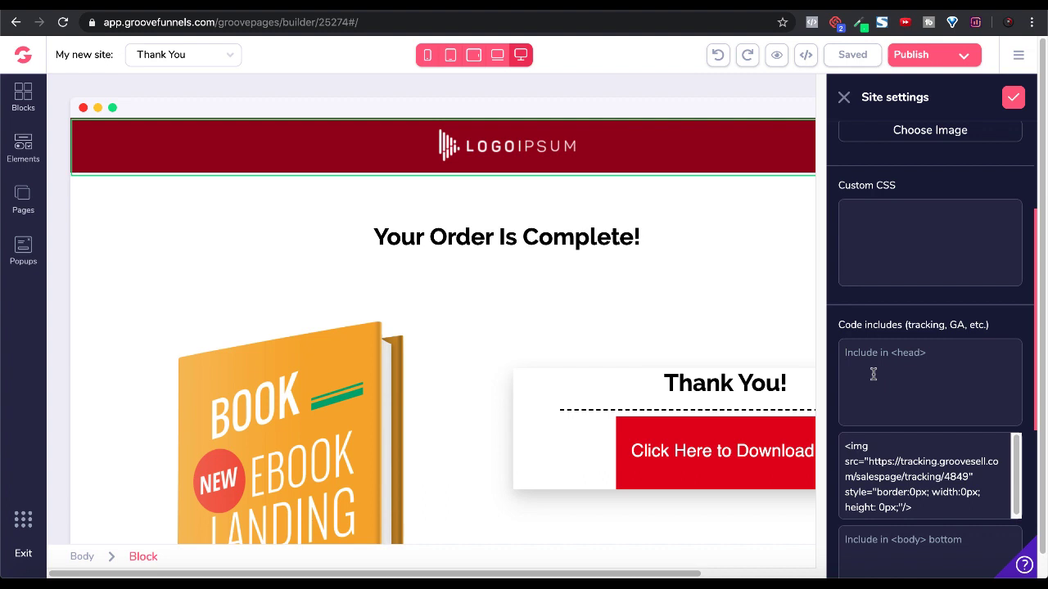
{"action": "left_click", "coordinate": [873, 374]}
{"action": "key", "text": "ctrl+v"}
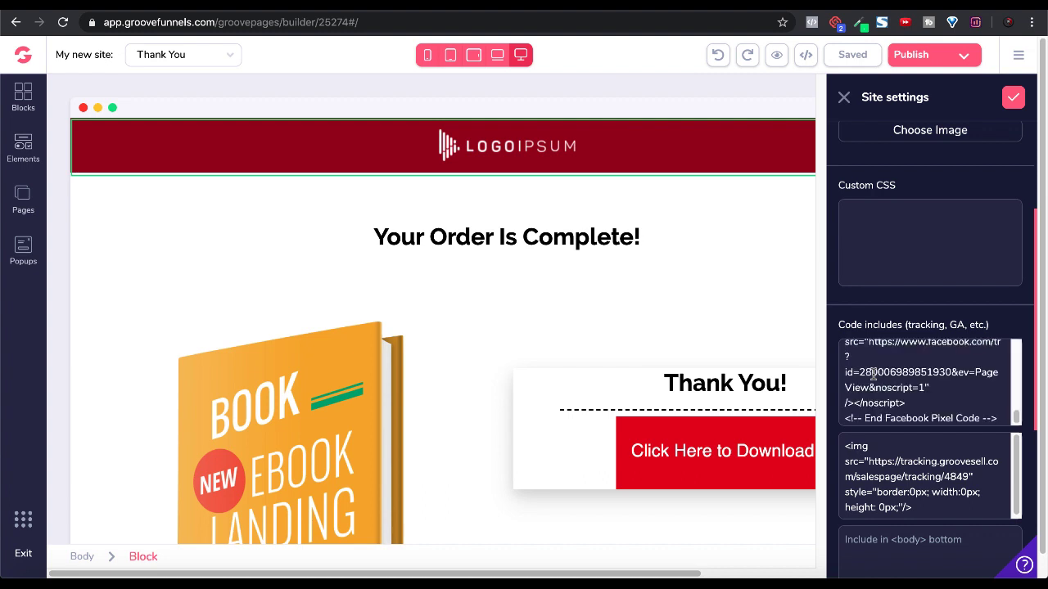
{"action": "left_click", "coordinate": [1012, 99]}
{"action": "left_click", "coordinate": [856, 61]}
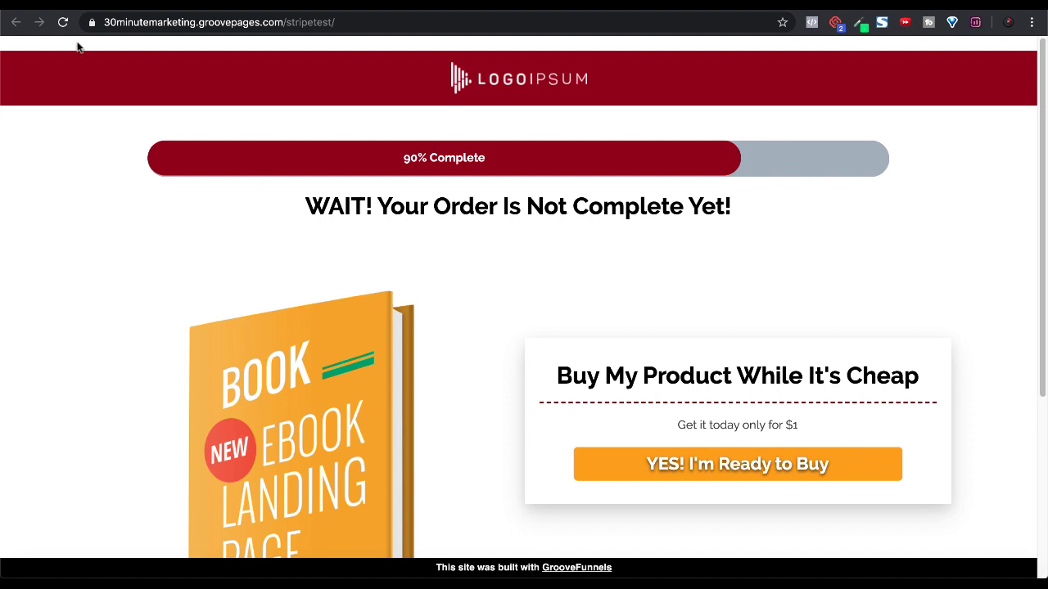
Reload the live upsell page and confirm Pixel Helper shows a PageView event.
{"action": "left_click", "coordinate": [63, 22]}
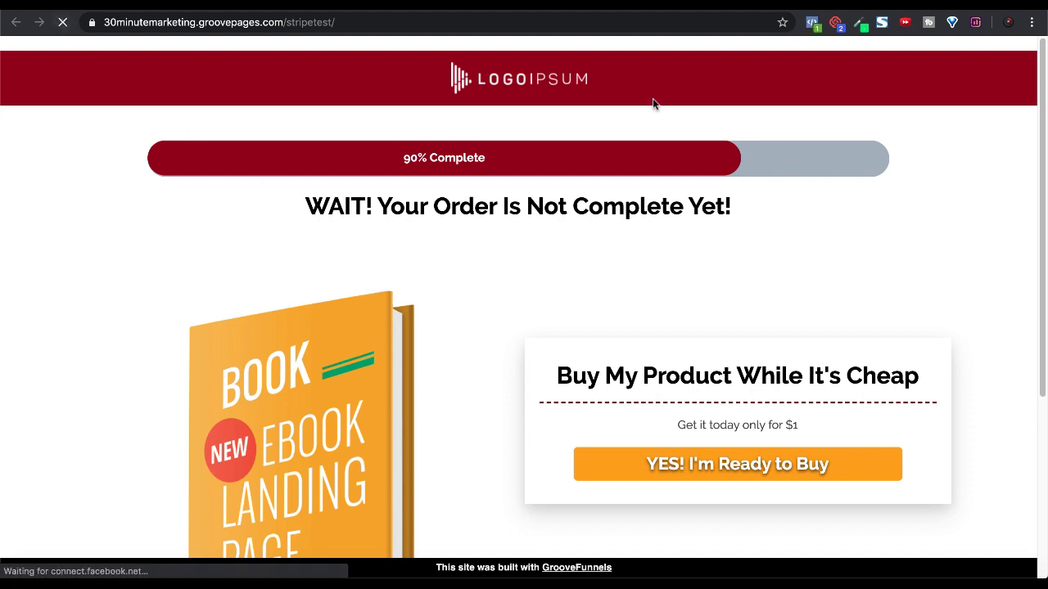
{"action": "left_click", "coordinate": [812, 29]}
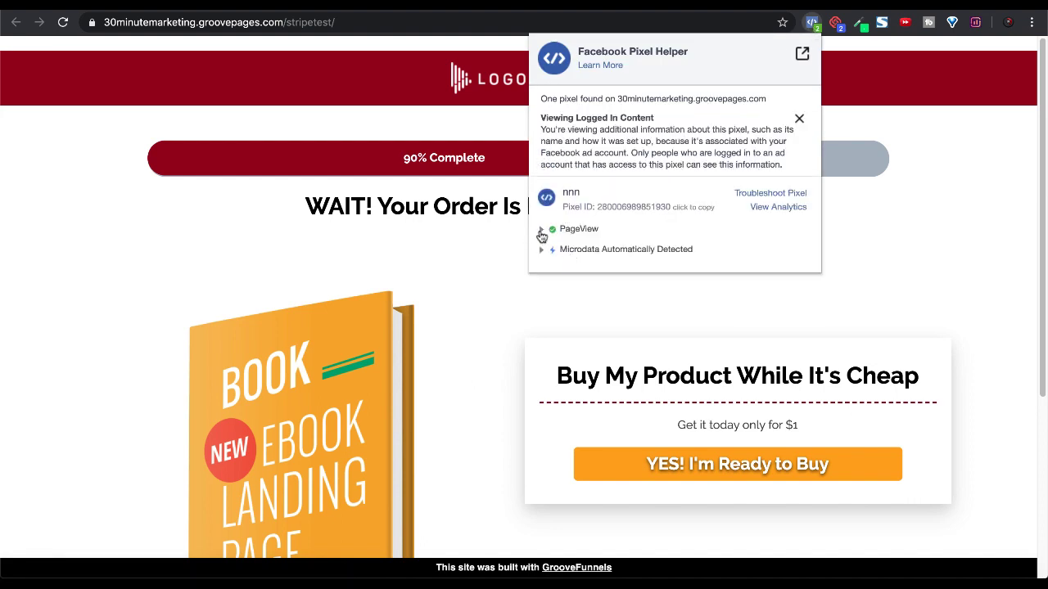
{"action": "left_click", "coordinate": [541, 233]}
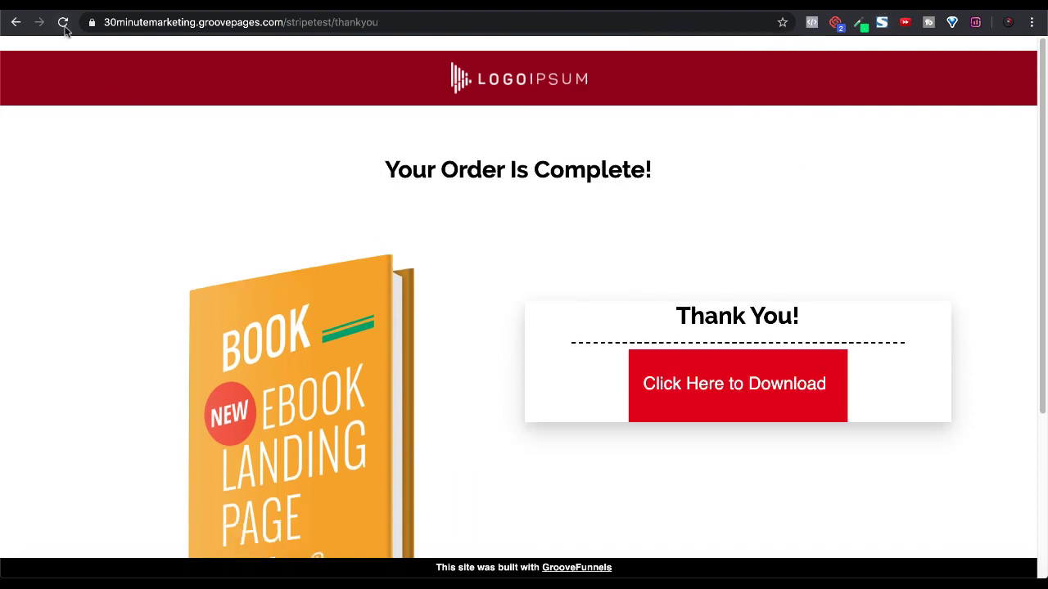
Reload the live thank-you page and confirm its single pixel fires PageView.
{"action": "left_click", "coordinate": [63, 23]}
{"action": "left_click", "coordinate": [812, 23]}
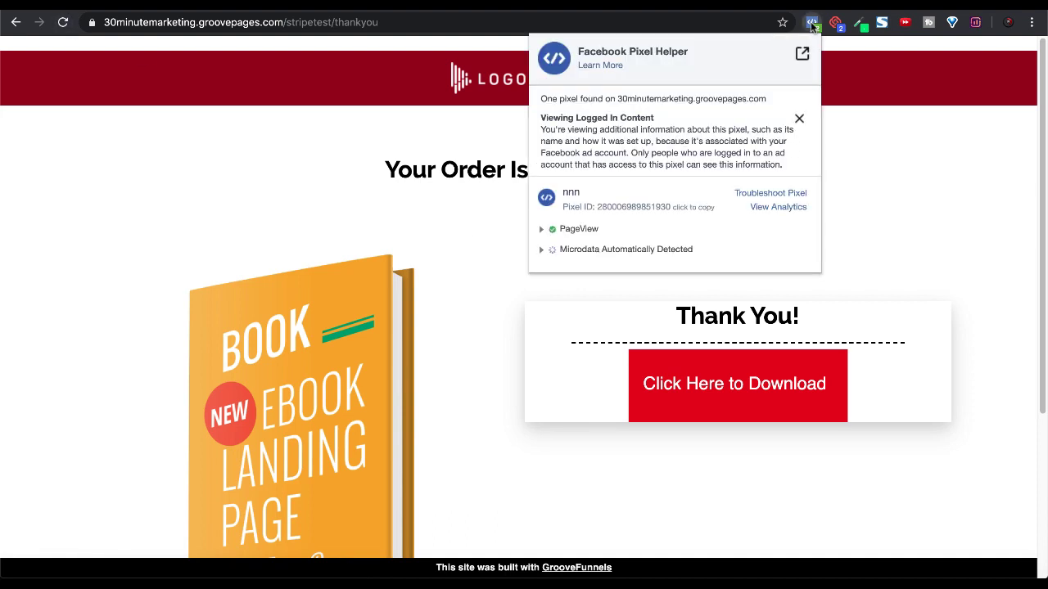
{"action": "left_click", "coordinate": [542, 231]}
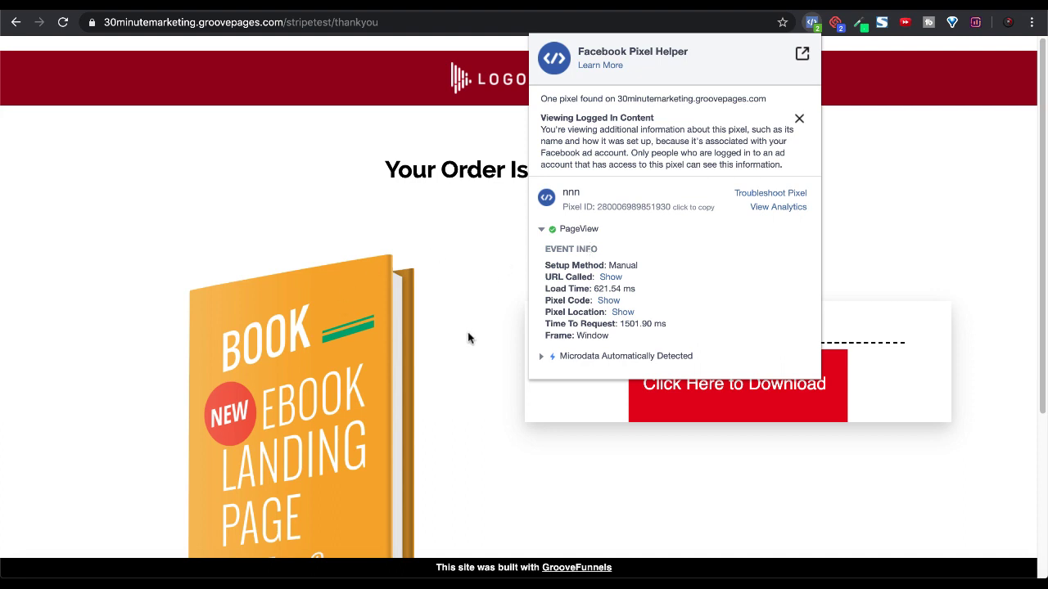
{"action": "left_click", "coordinate": [459, 311]}
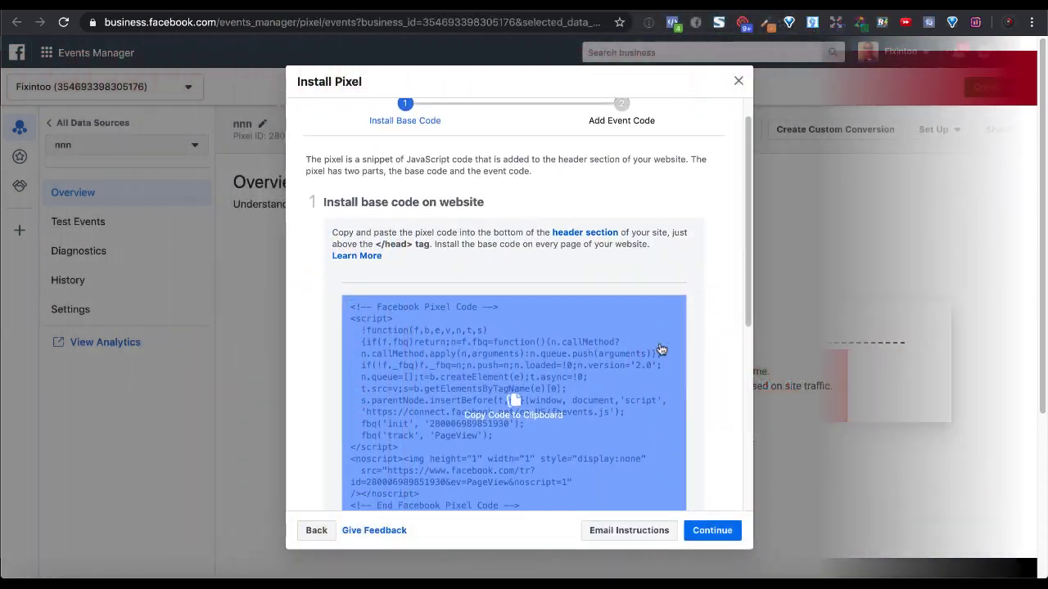
Advance Facebook's Install Pixel Code dialog to the Add Event Code step.
{"action": "scroll", "coordinate": [659, 351], "scroll_direction": "down", "scroll_amount": 5}
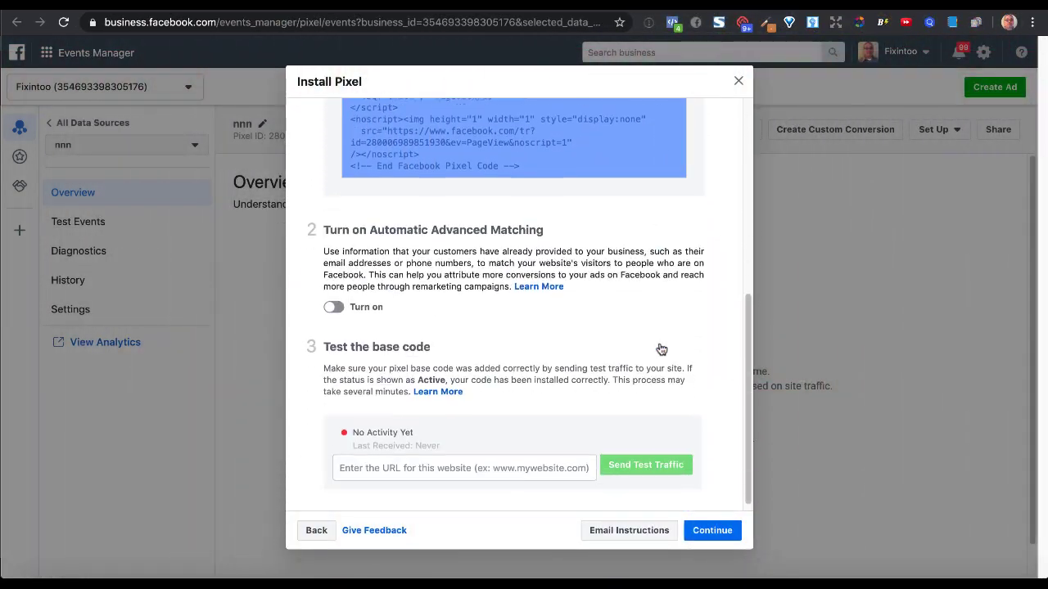
{"action": "scroll", "coordinate": [661, 368], "scroll_direction": "up", "scroll_amount": 10}
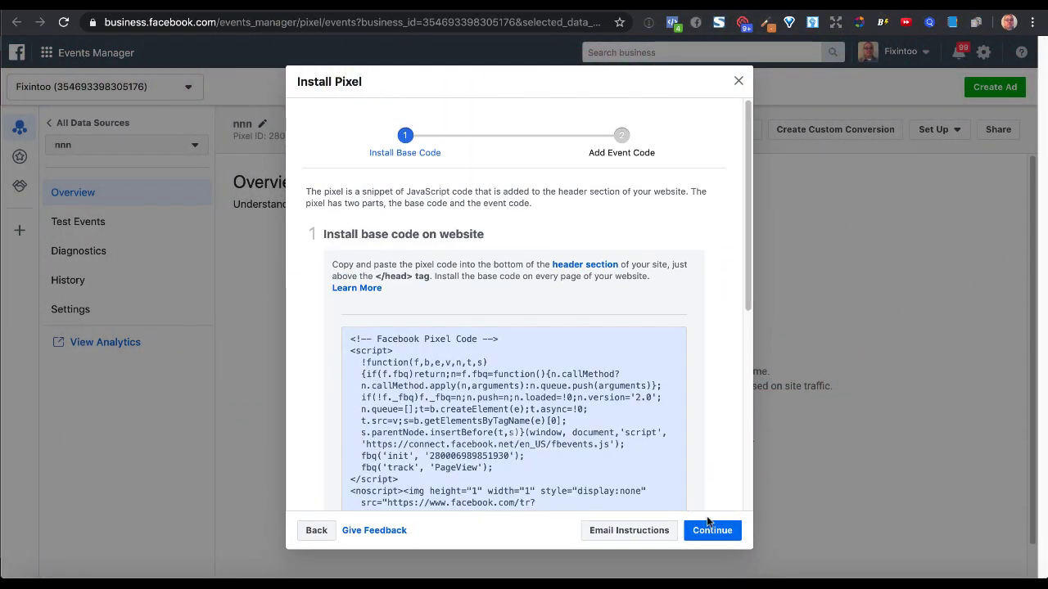
{"action": "left_click", "coordinate": [710, 529]}
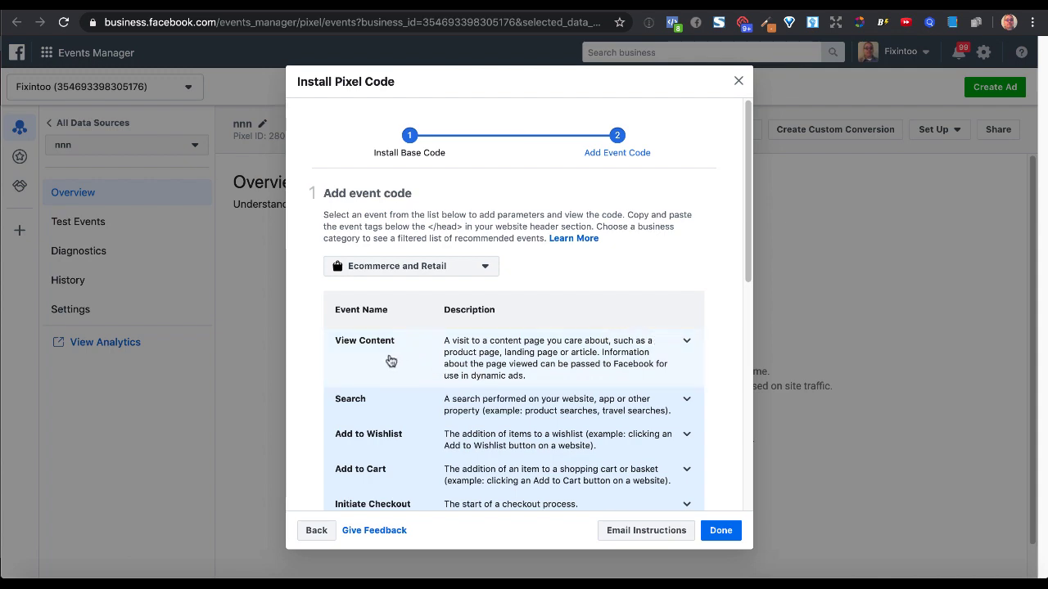
{"action": "scroll", "coordinate": [400, 374], "scroll_direction": "down", "scroll_amount": 1}
{"action": "scroll", "coordinate": [400, 374], "scroll_direction": "down", "scroll_amount": 5}
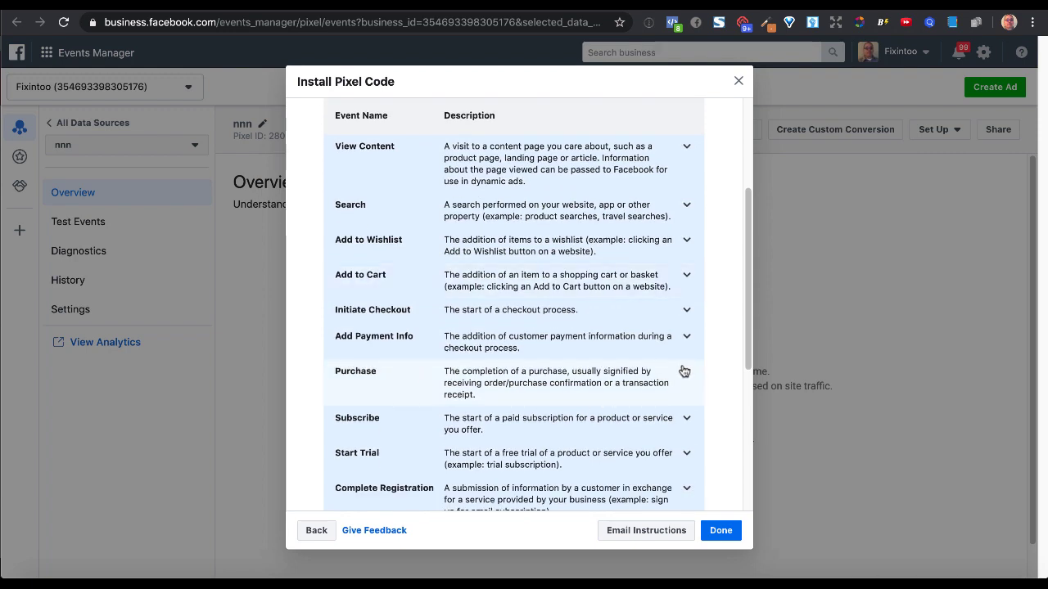
Copy the Purchase event code snippet and read where to paste it on the confirmation page.
{"action": "left_click", "coordinate": [686, 374]}
{"action": "scroll", "coordinate": [644, 385], "scroll_direction": "down", "scroll_amount": 4}
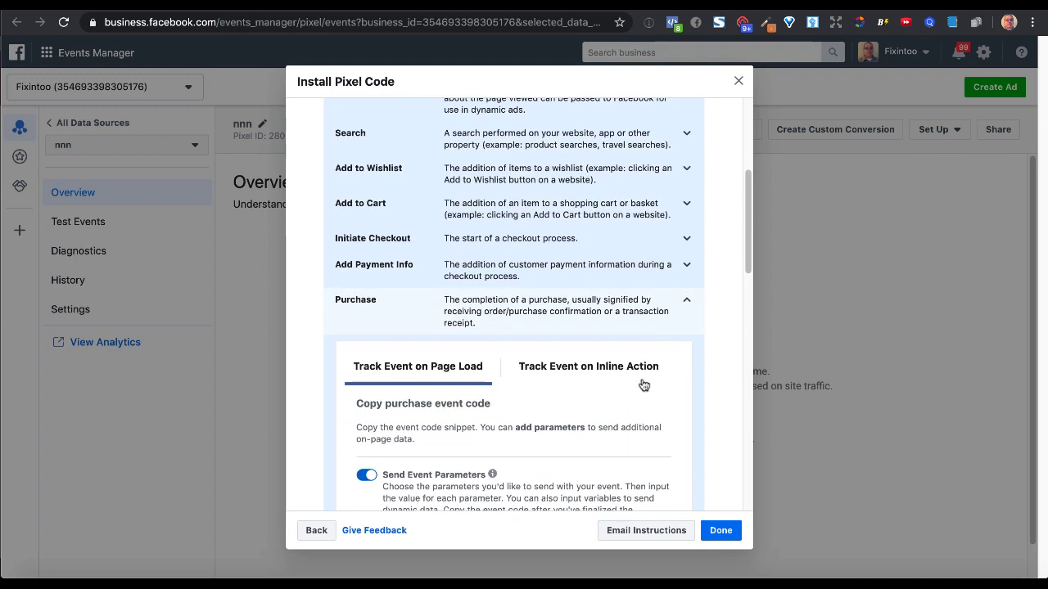
{"action": "scroll", "coordinate": [643, 383], "scroll_direction": "down", "scroll_amount": 3}
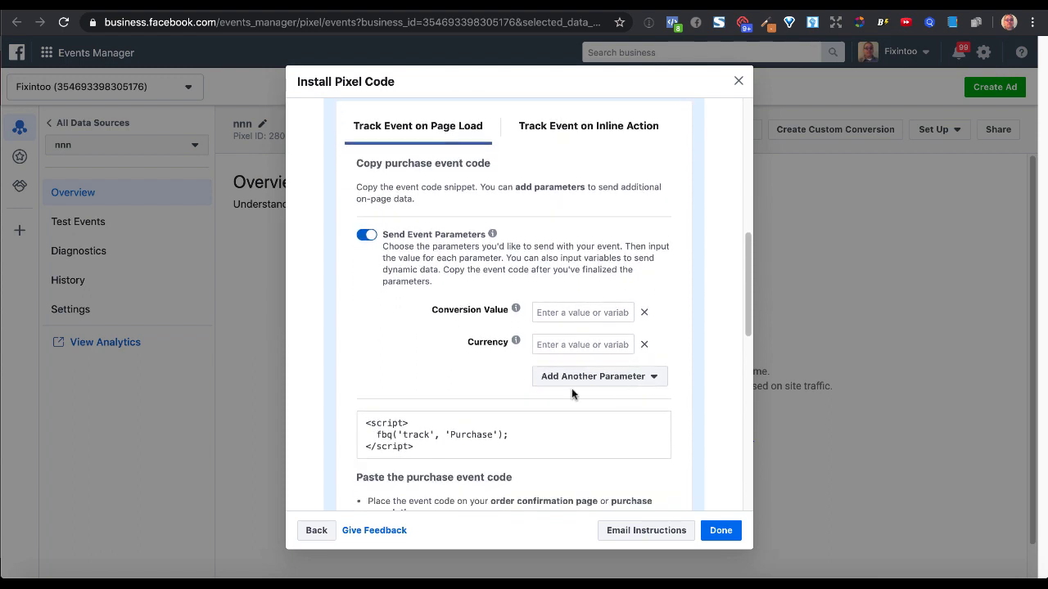
{"action": "mouse_move", "coordinate": [396, 430]}
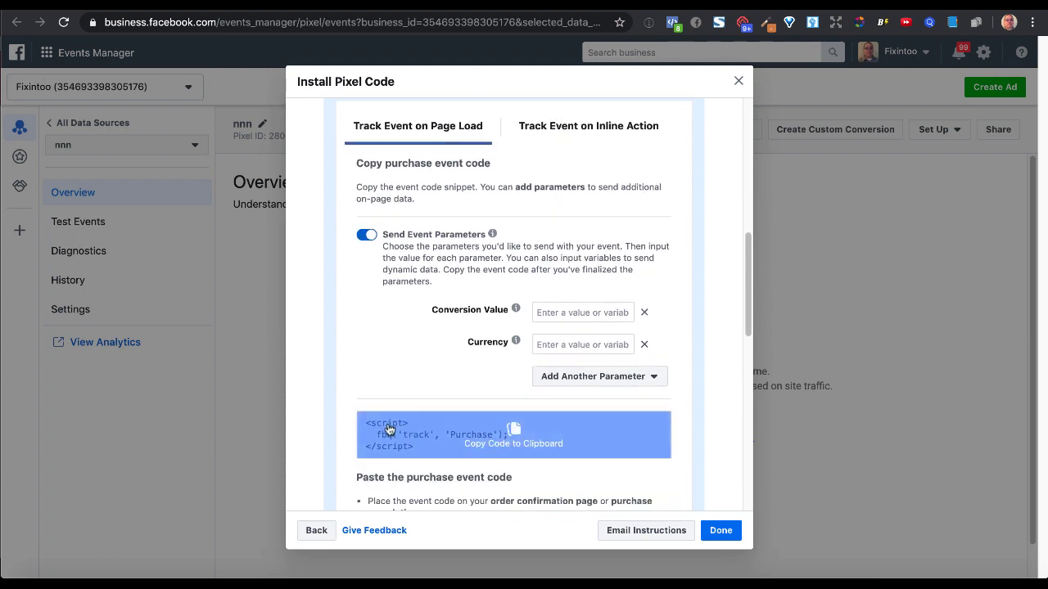
{"action": "left_click", "coordinate": [521, 431]}
{"action": "scroll", "coordinate": [521, 426], "scroll_direction": "down", "scroll_amount": 3}
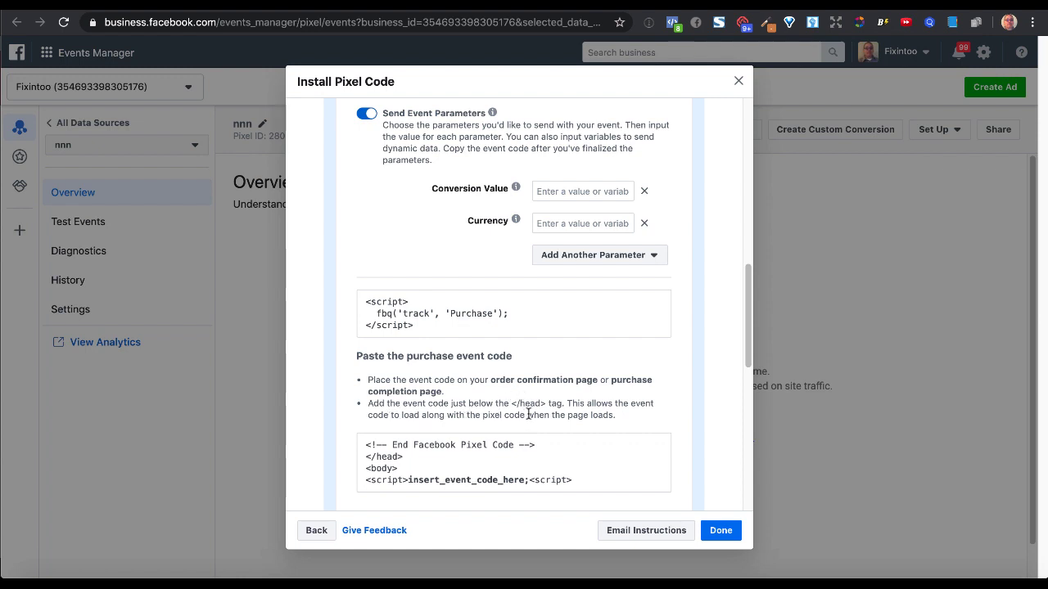
{"action": "scroll", "coordinate": [528, 415], "scroll_direction": "down", "scroll_amount": 1}
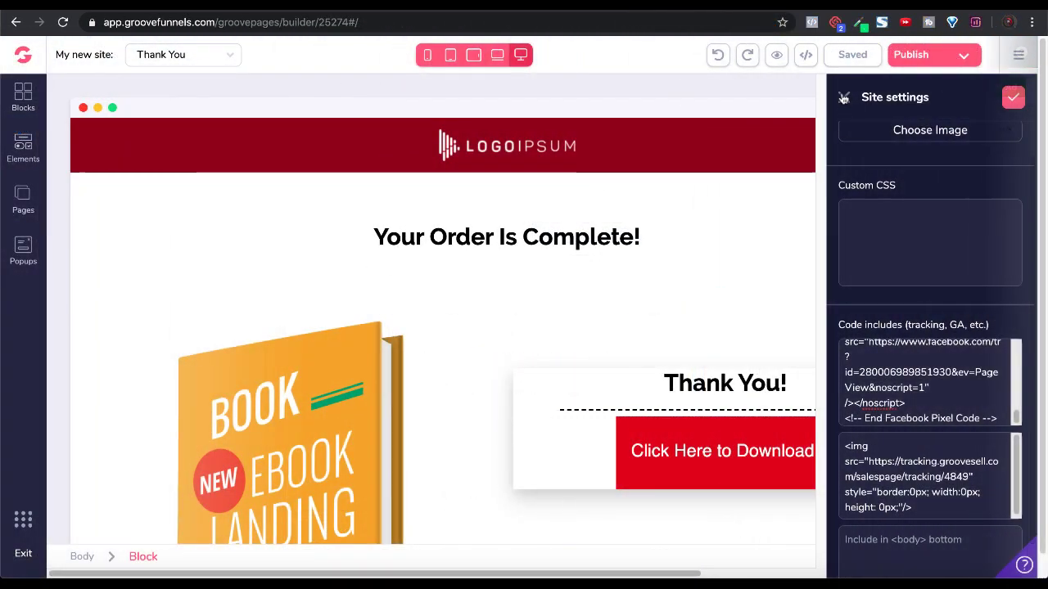
{"action": "left_click", "coordinate": [843, 98]}
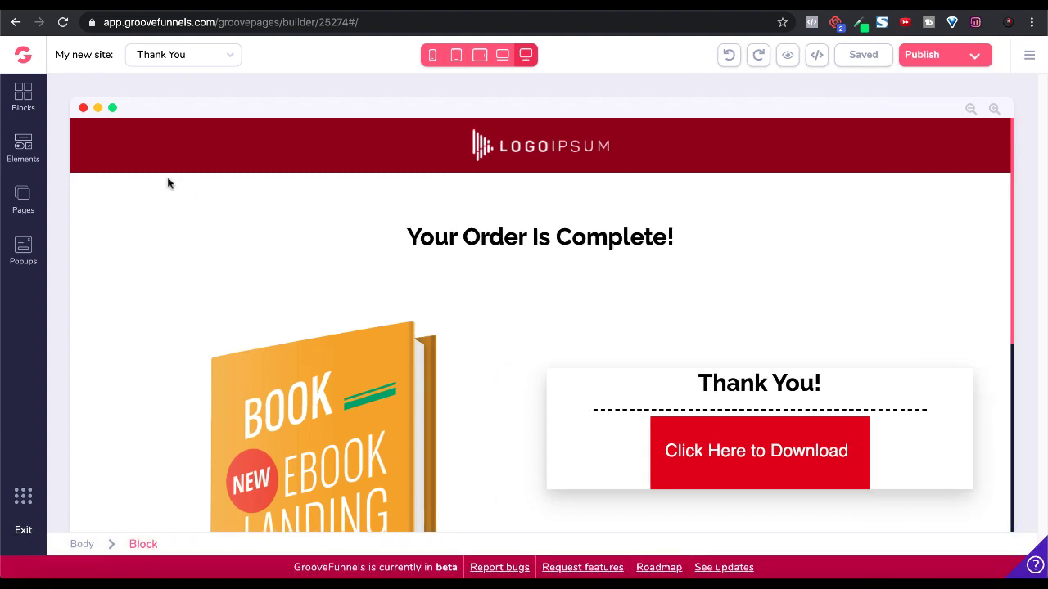
{"action": "left_click", "coordinate": [231, 55]}
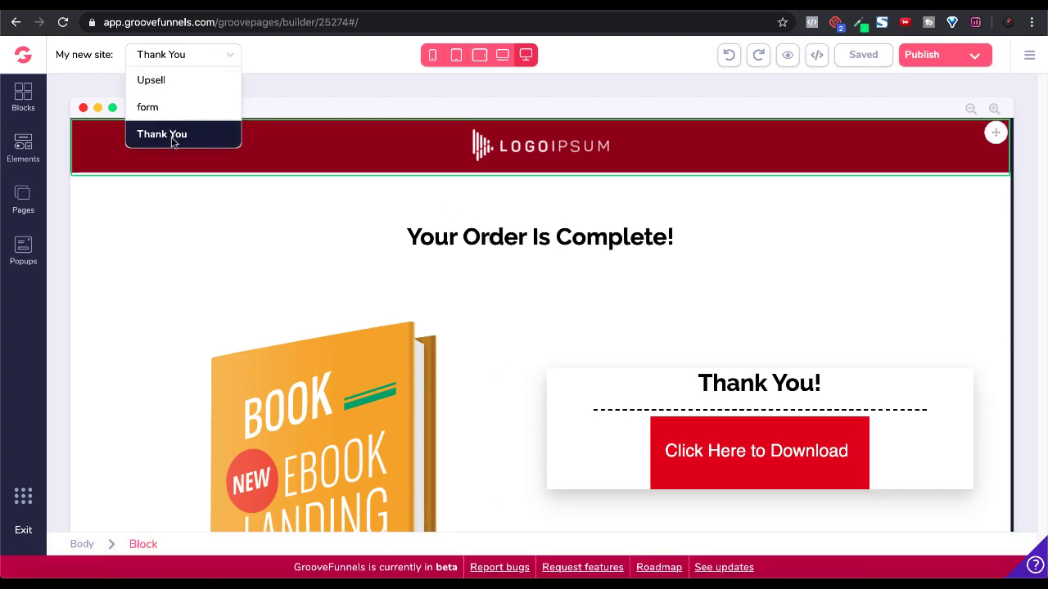
{"action": "left_click", "coordinate": [169, 80]}
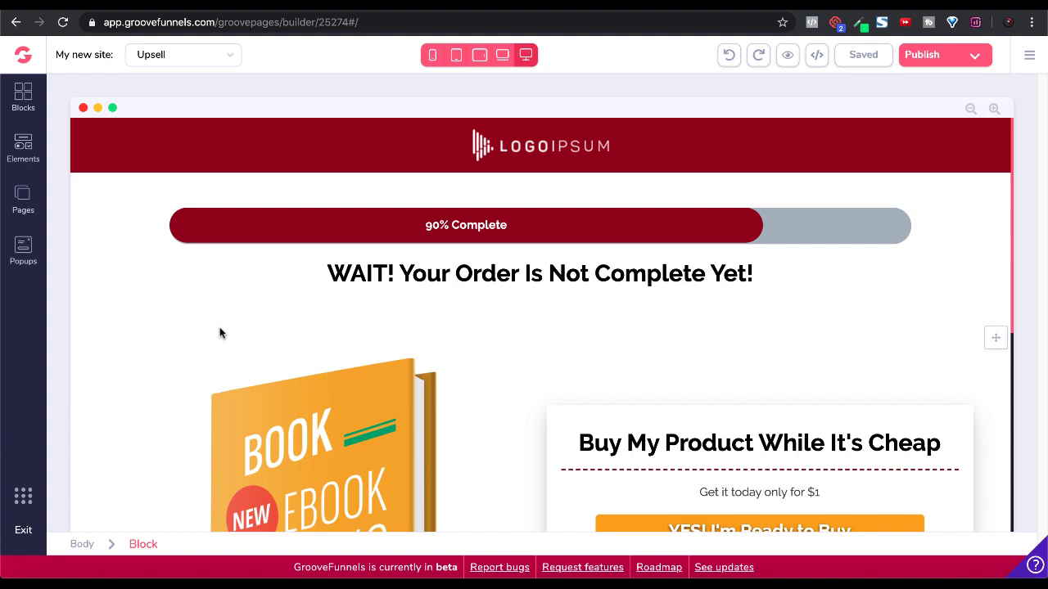
{"action": "left_click", "coordinate": [183, 54]}
{"action": "left_click", "coordinate": [185, 134]}
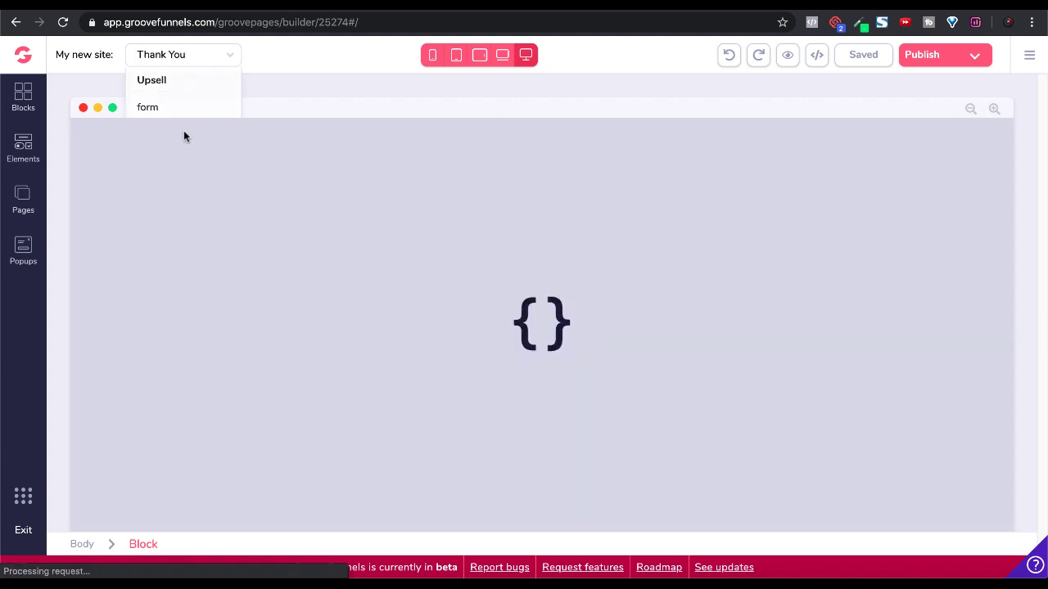
{"action": "left_click", "coordinate": [1029, 55]}
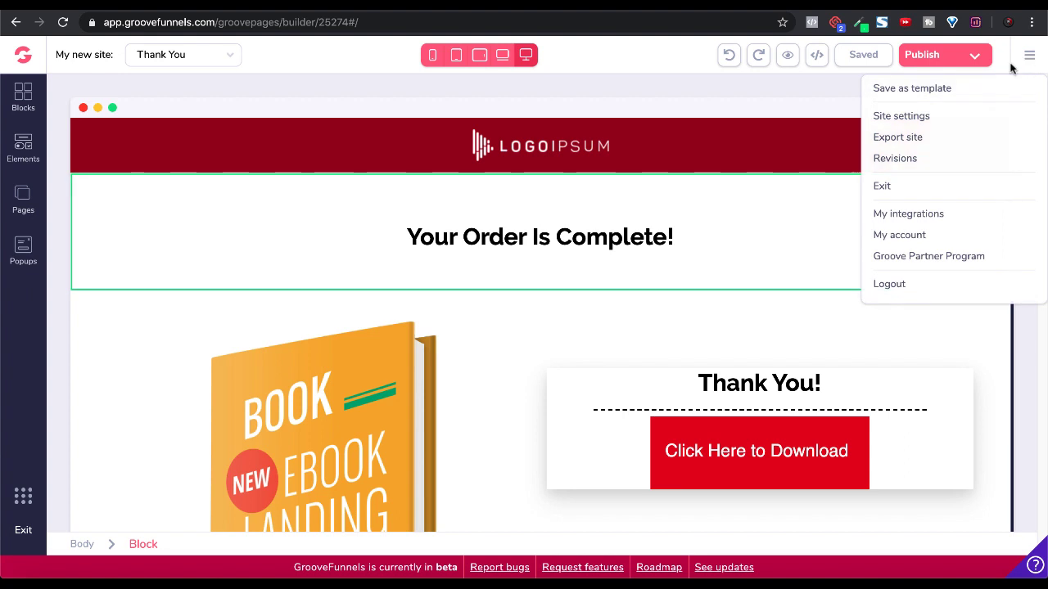
{"action": "left_click", "coordinate": [930, 118]}
{"action": "scroll", "coordinate": [941, 278], "scroll_direction": "down", "scroll_amount": 5}
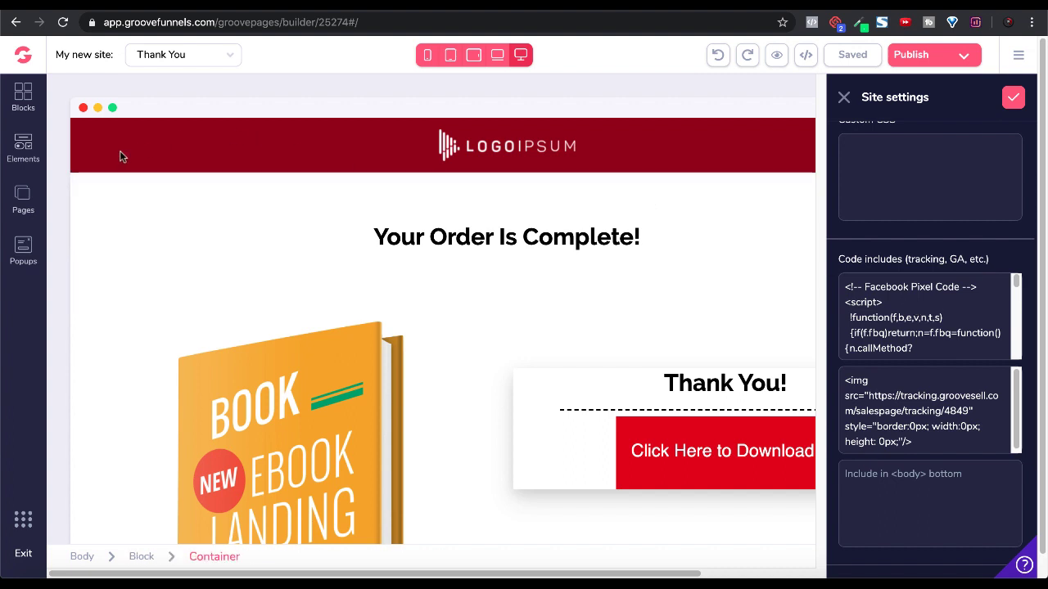
{"action": "left_click", "coordinate": [157, 268]}
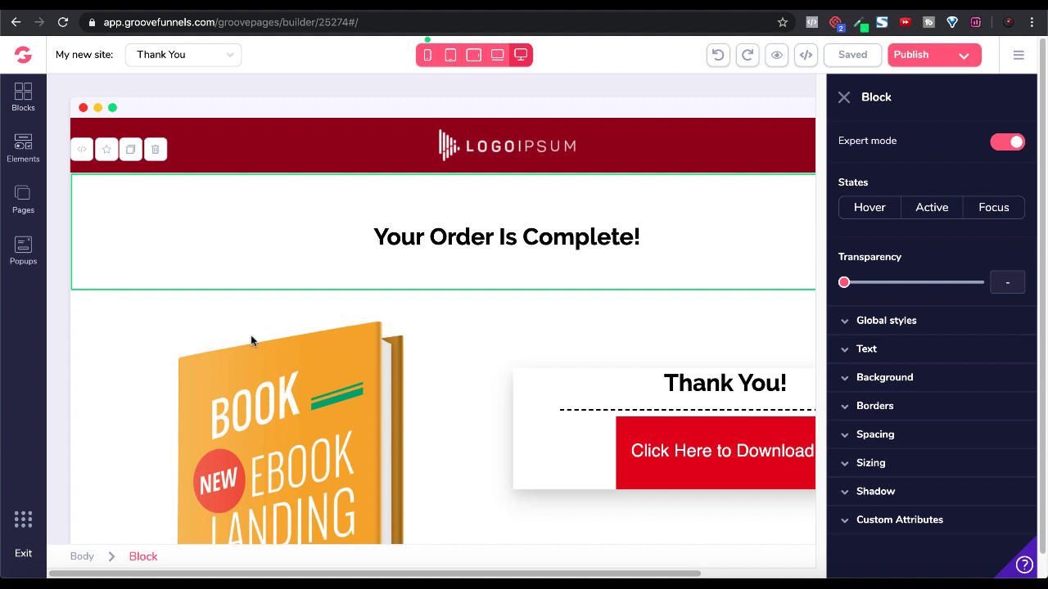
Paste the Purchase event script into the Thank You page's 'Include in <head>' and save the site.
{"action": "left_click", "coordinate": [22, 199]}
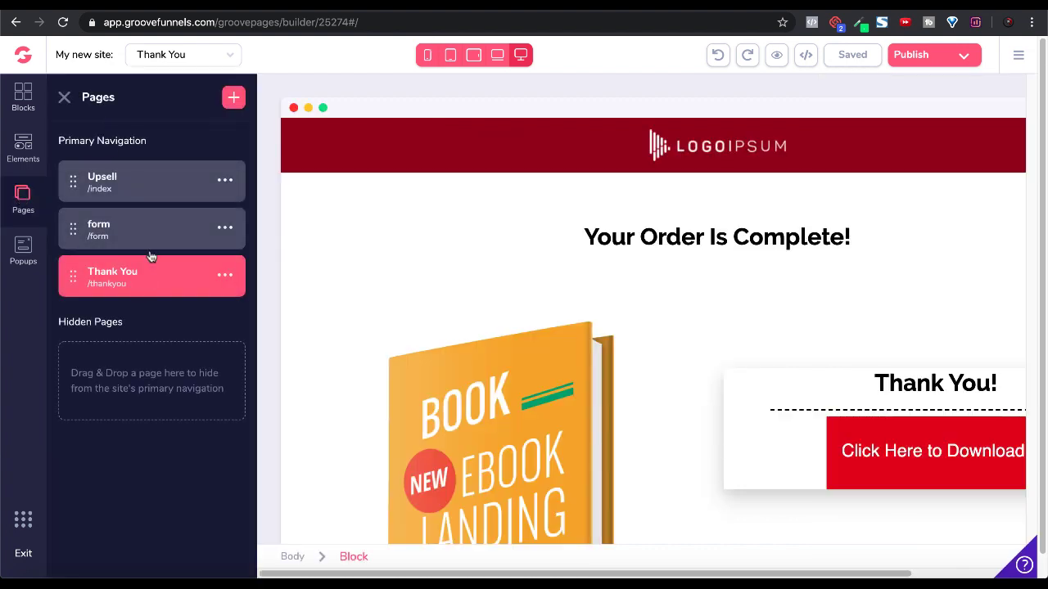
{"action": "left_click", "coordinate": [225, 279]}
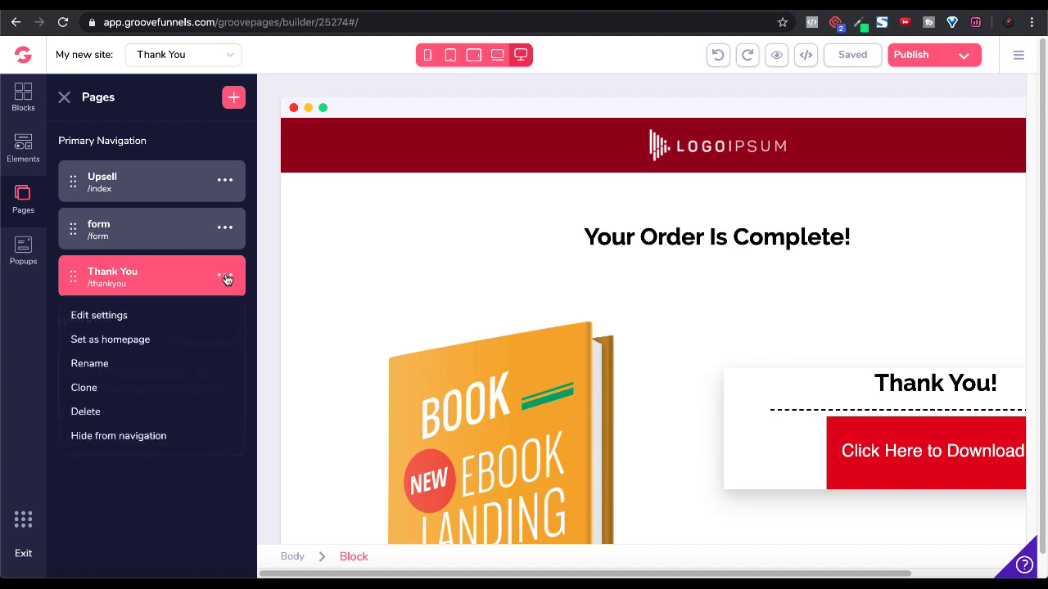
{"action": "left_click", "coordinate": [113, 316]}
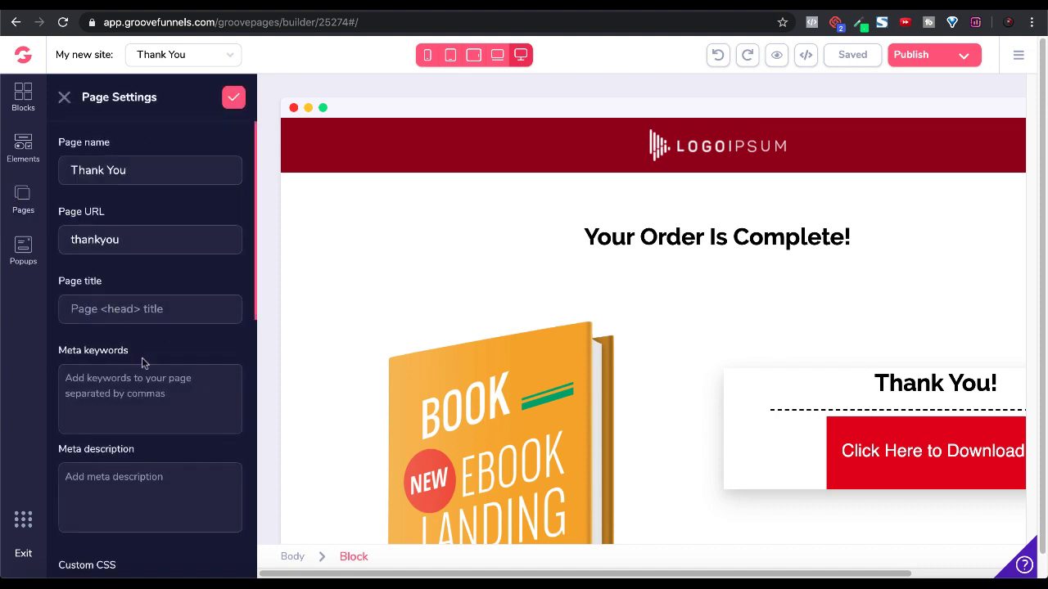
{"action": "scroll", "coordinate": [142, 358], "scroll_direction": "down", "scroll_amount": 10}
{"action": "scroll", "coordinate": [143, 358], "scroll_direction": "down", "scroll_amount": 1}
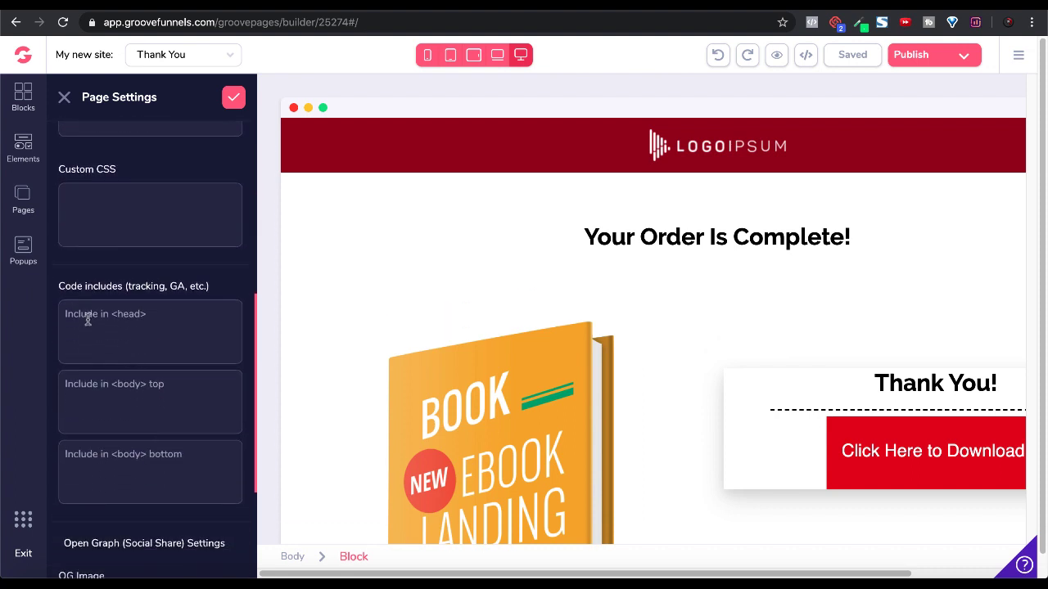
{"action": "left_click", "coordinate": [86, 319]}
{"action": "key", "text": "ctrl+v"}
{"action": "left_click", "coordinate": [233, 98]}
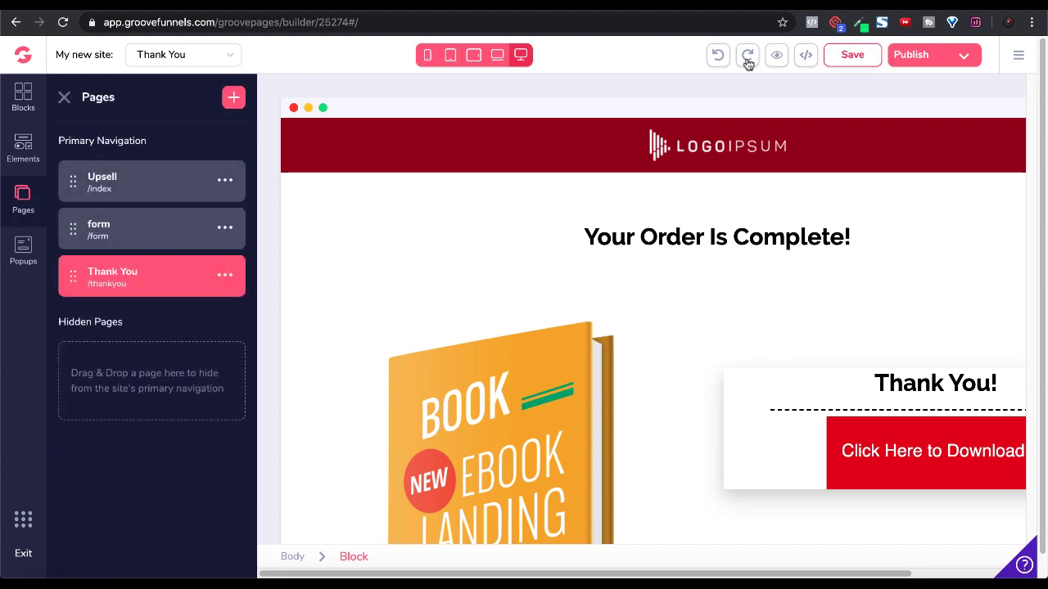
{"action": "left_click", "coordinate": [852, 59]}
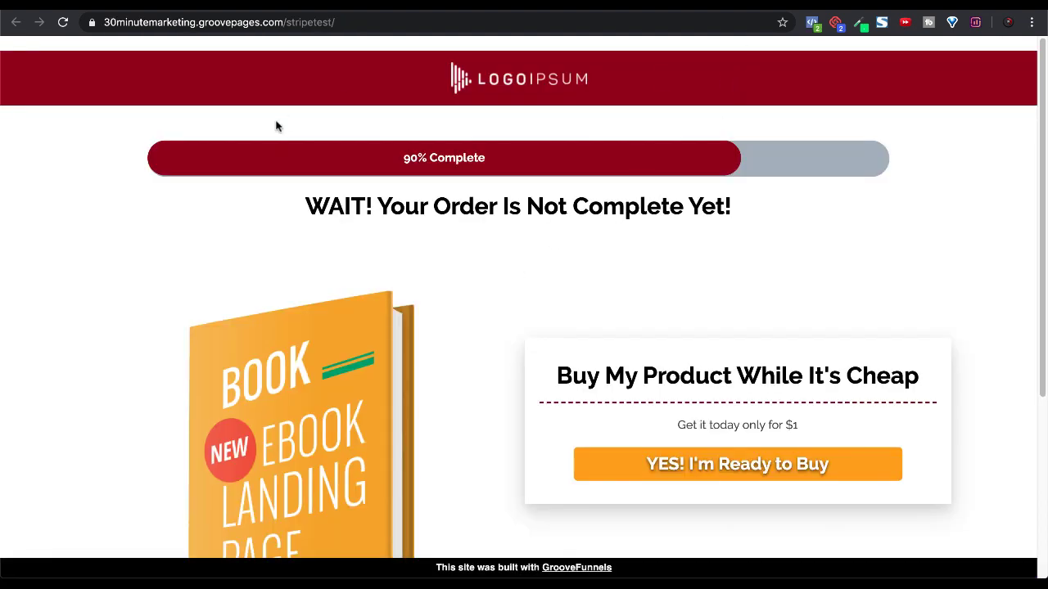
Recheck live pixels: PageView details first, then no pixels found on the reloaded thank-you page.
{"action": "left_click", "coordinate": [62, 22]}
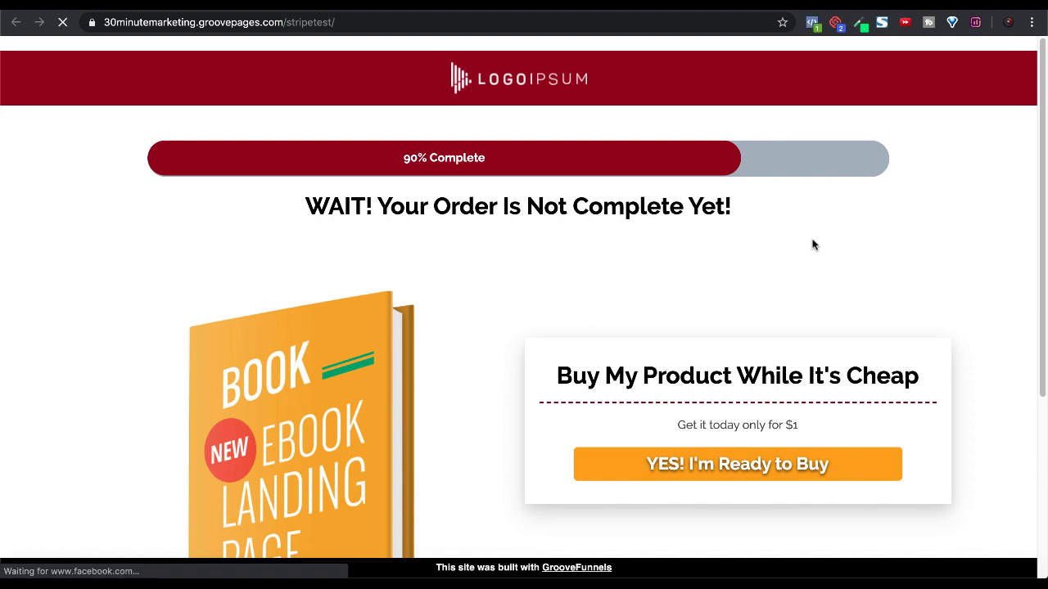
{"action": "left_click", "coordinate": [811, 23]}
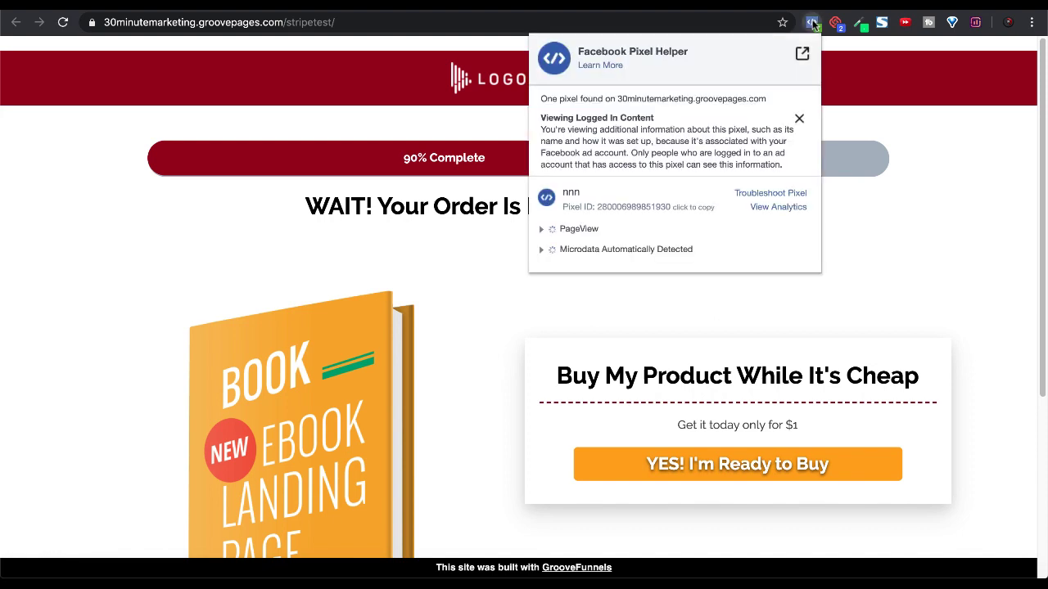
{"action": "left_click", "coordinate": [541, 230]}
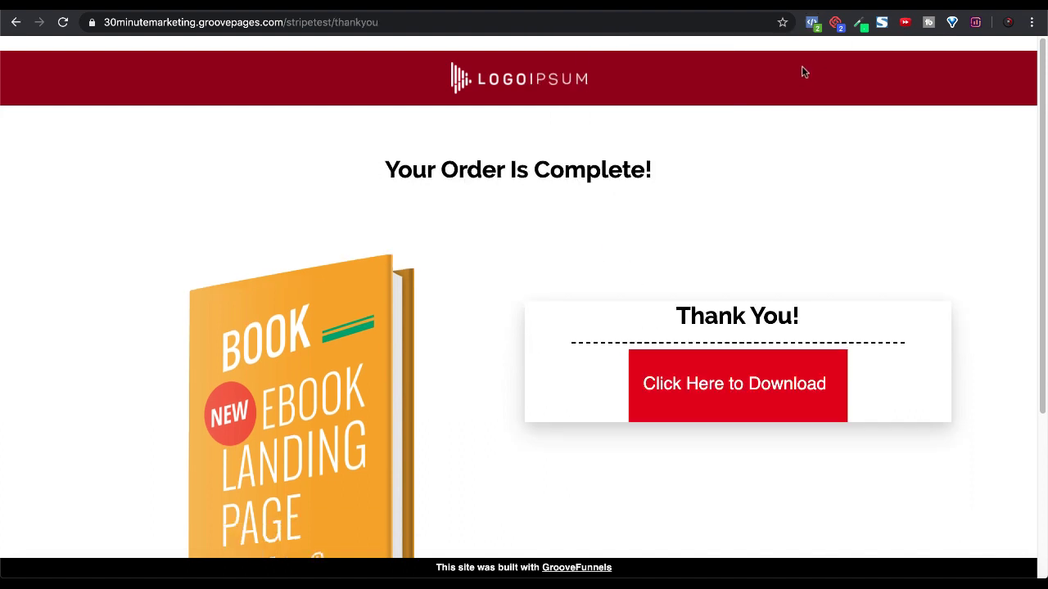
{"action": "left_click", "coordinate": [811, 22]}
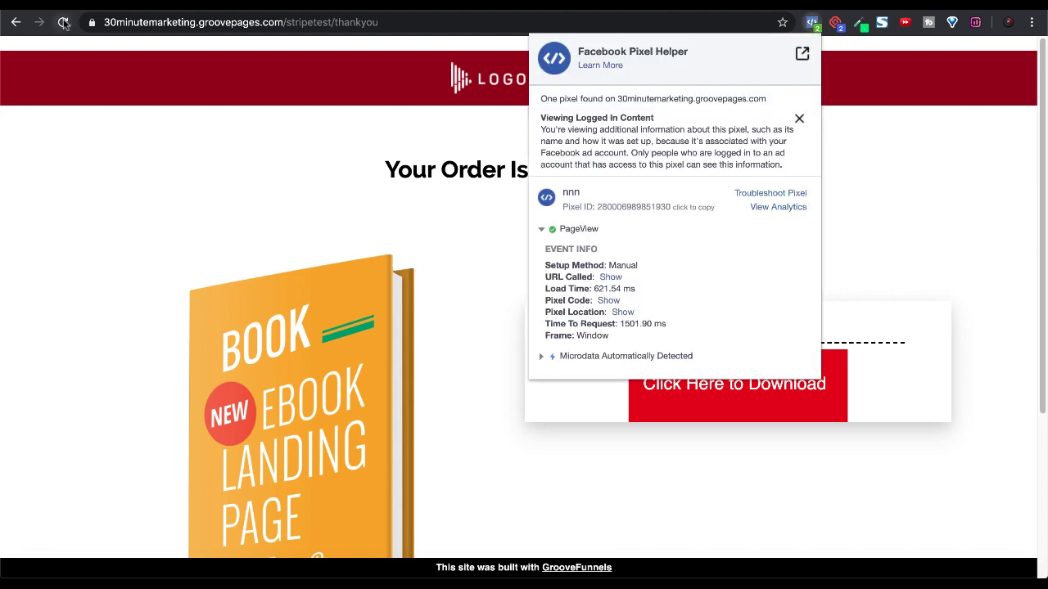
{"action": "left_click", "coordinate": [62, 22]}
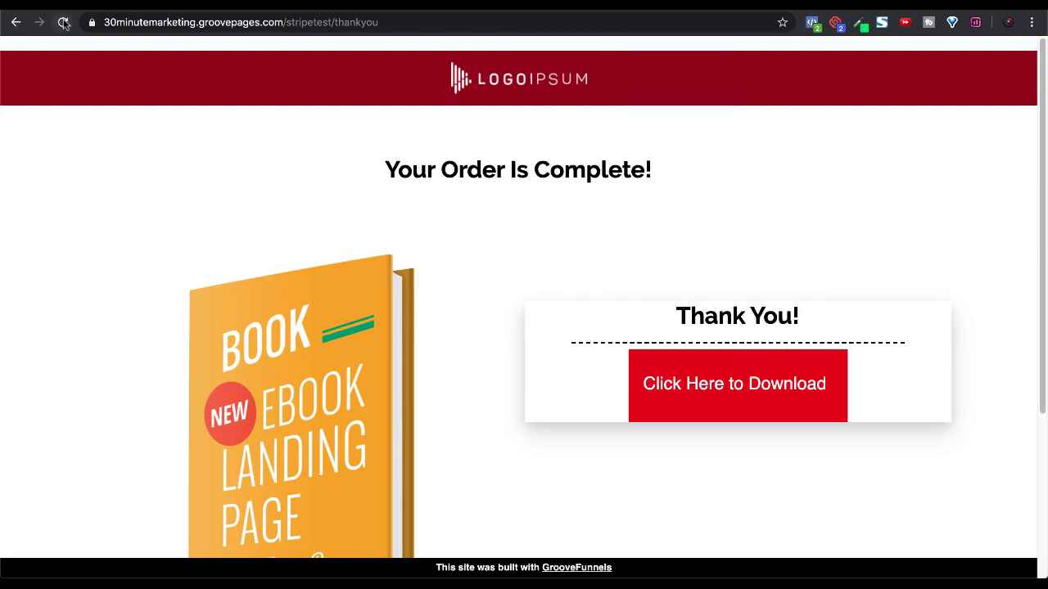
{"action": "left_click", "coordinate": [811, 23]}
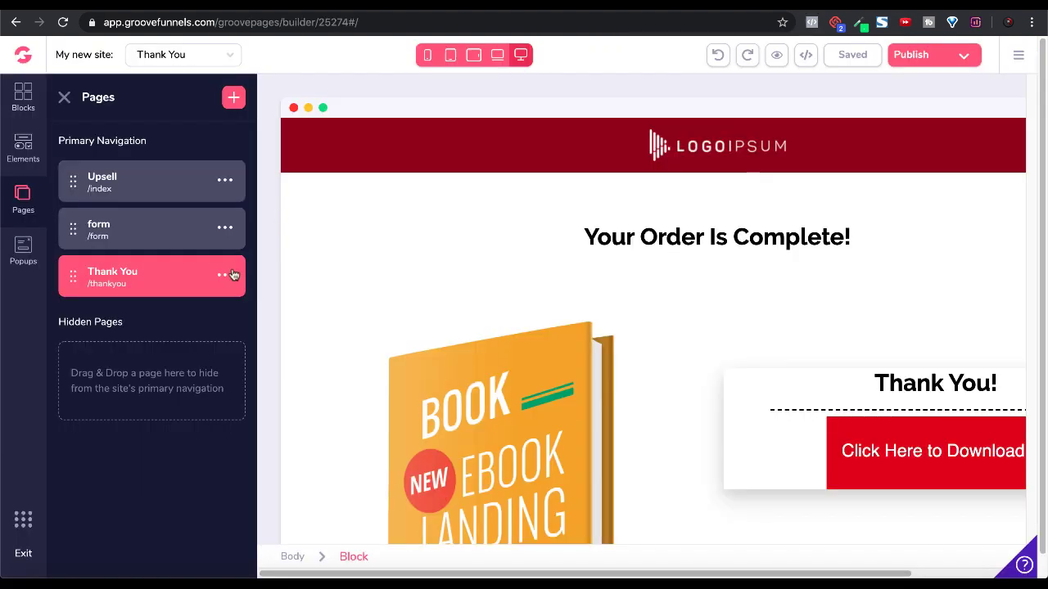
Open the Thank You page settings and inspect its head code, which holds only the Purchase script.
{"action": "left_click", "coordinate": [225, 275]}
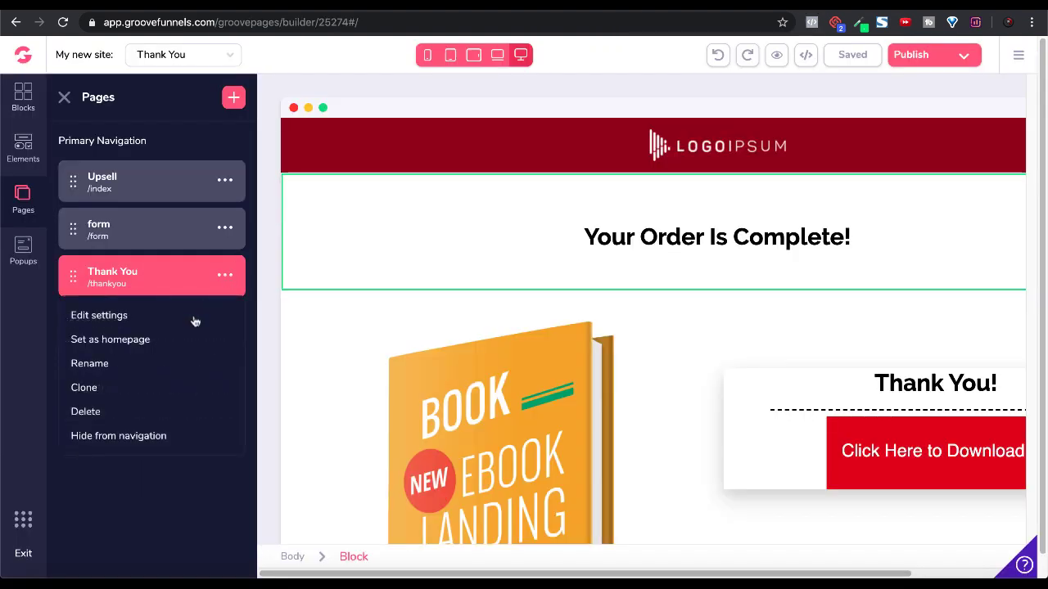
{"action": "left_click", "coordinate": [114, 318]}
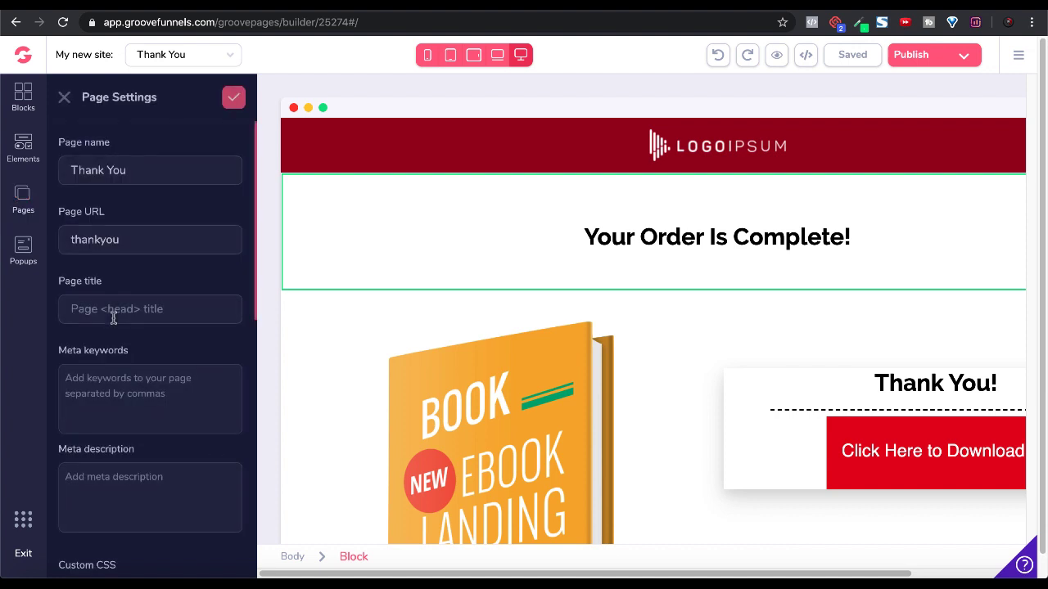
{"action": "scroll", "coordinate": [159, 381], "scroll_direction": "down", "scroll_amount": 5}
{"action": "scroll", "coordinate": [162, 387], "scroll_direction": "down", "scroll_amount": 3}
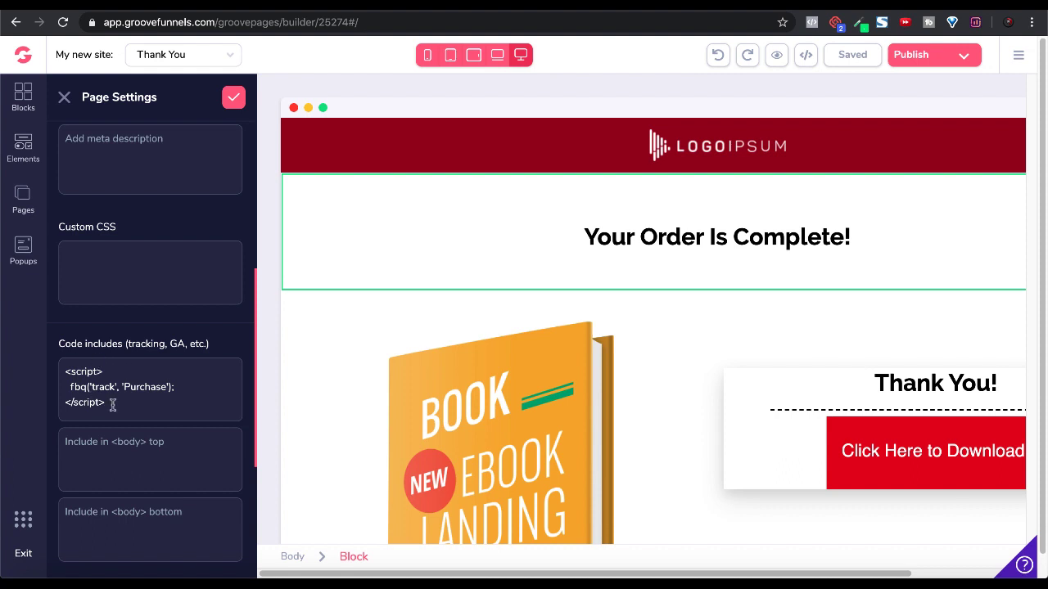
{"action": "scroll", "coordinate": [603, 346], "scroll_direction": "up", "scroll_amount": 15}
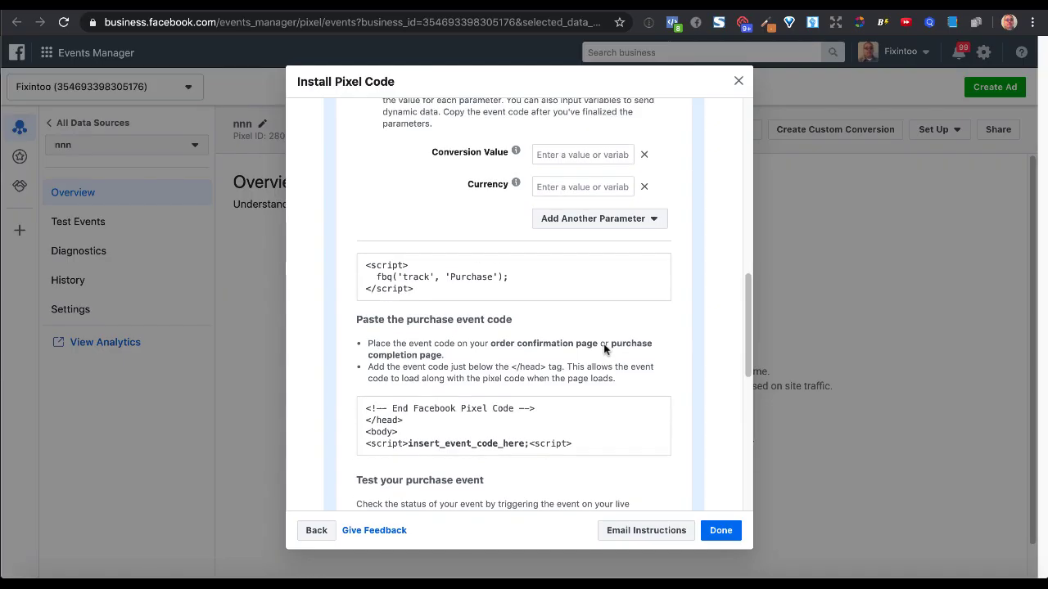
Go back two steps to Install Base Code and copy the pixel base code again.
{"action": "left_click", "coordinate": [322, 532]}
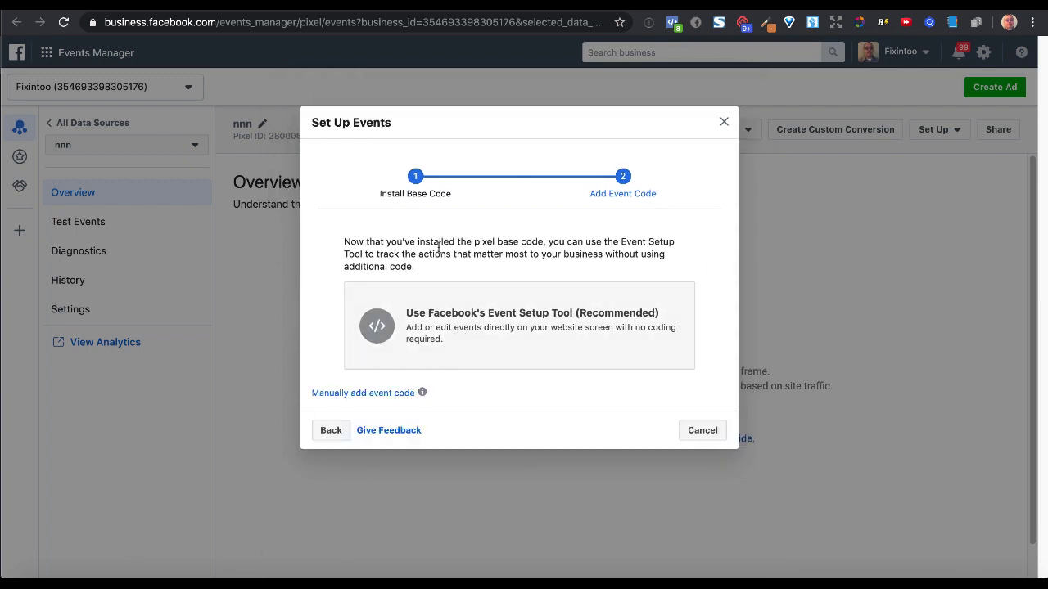
{"action": "left_click", "coordinate": [338, 432]}
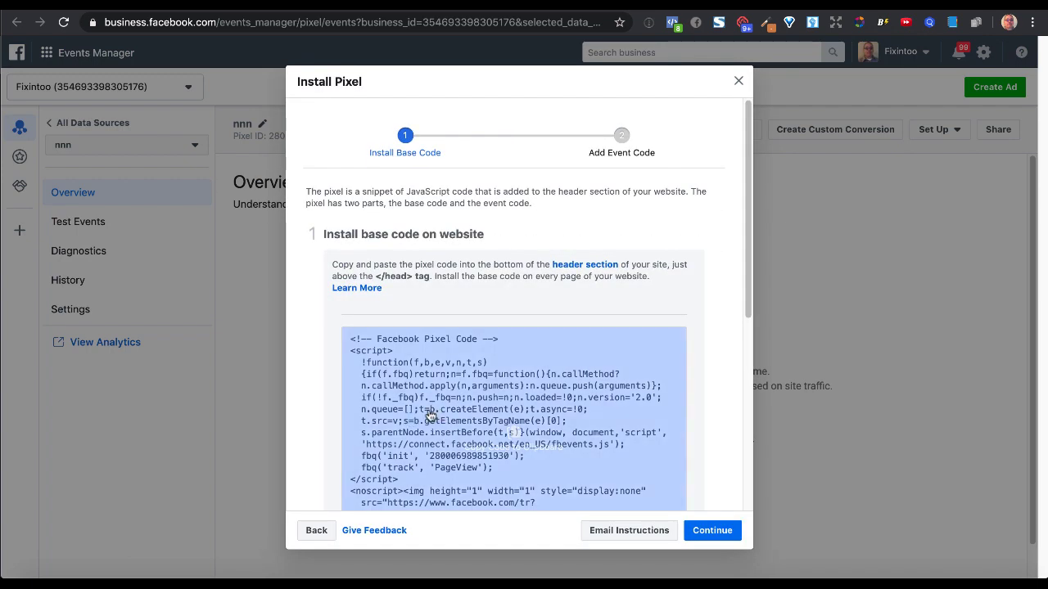
{"action": "left_click", "coordinate": [510, 433]}
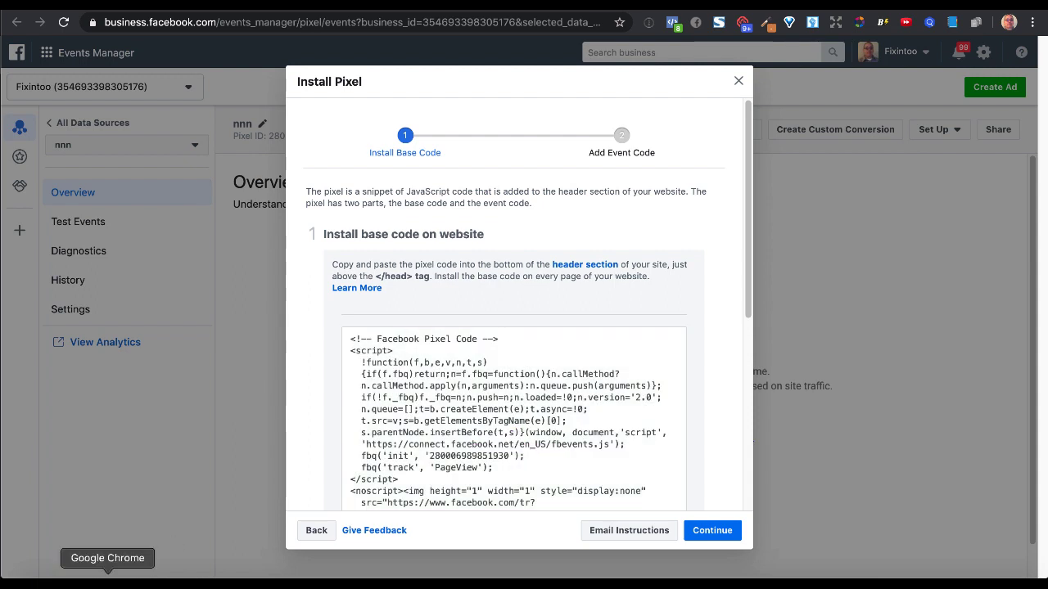
{"action": "left_click", "coordinate": [105, 575]}
Paste the pixel base code above the Purchase script, keeping the End Facebook Pixel Code comment below it.
{"action": "left_click", "coordinate": [68, 371]}
{"action": "key", "text": "Return"}
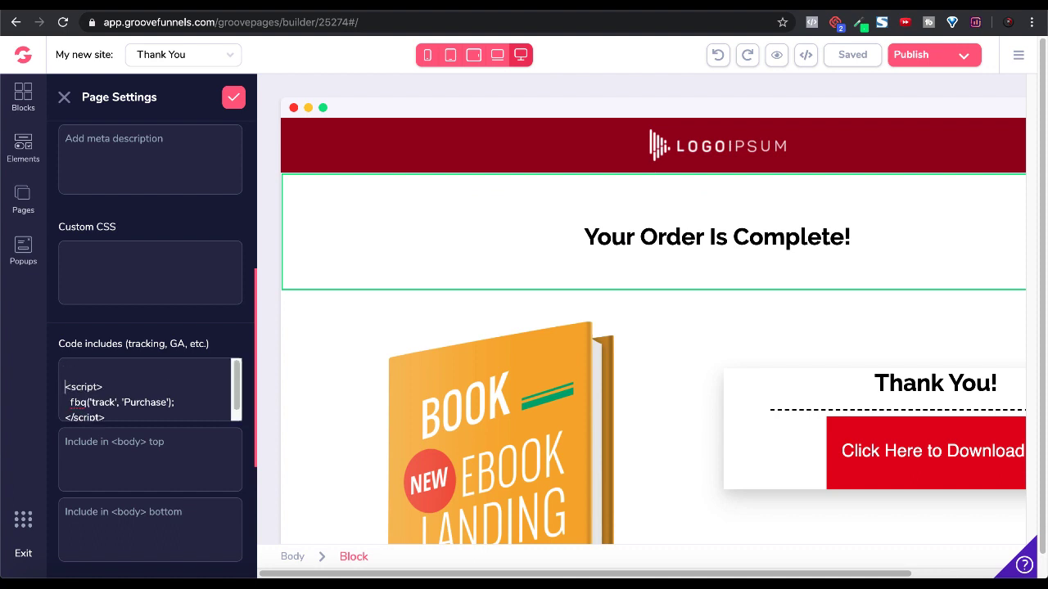
{"action": "key", "text": "super+v"}
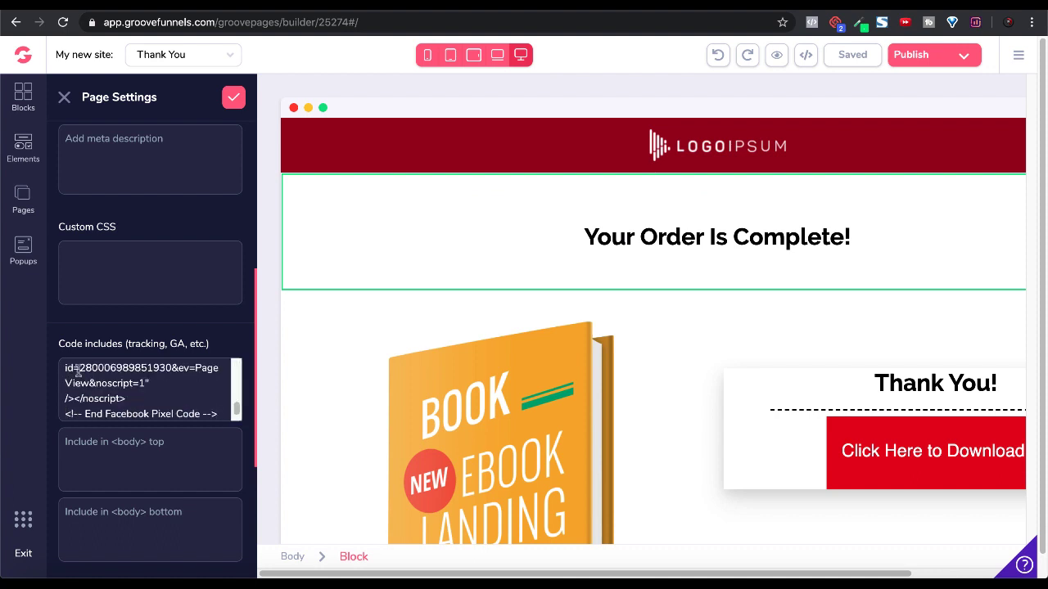
{"action": "scroll", "coordinate": [149, 386], "scroll_direction": "down", "scroll_amount": 2}
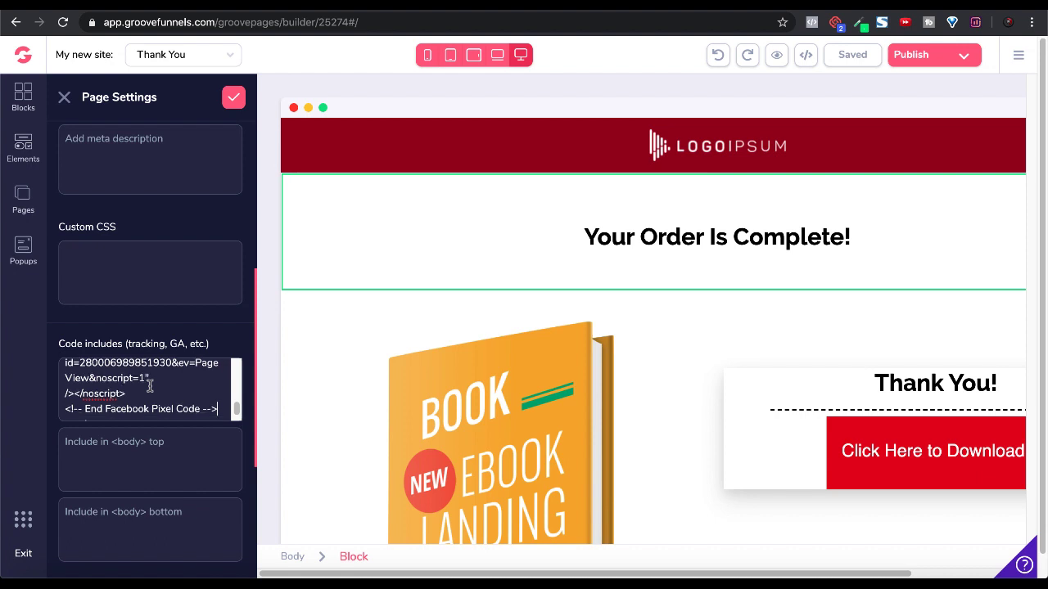
{"action": "scroll", "coordinate": [150, 385], "scroll_direction": "up", "scroll_amount": 1}
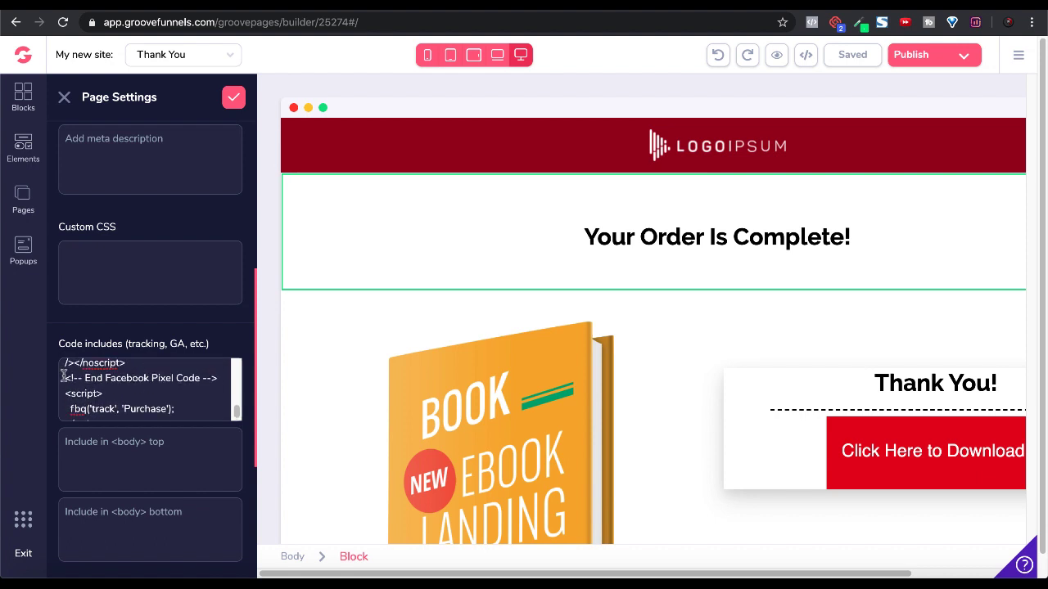
{"action": "left_click_drag", "start_coordinate": [64, 377], "coordinate": [218, 377]}
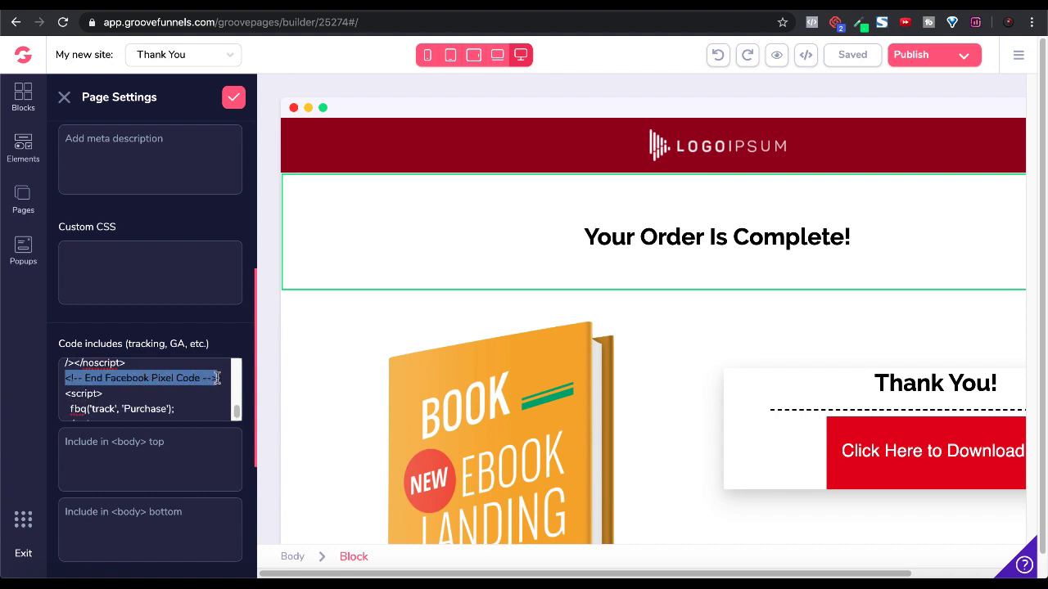
{"action": "key", "text": "BackSpace"}
{"action": "key", "text": "BackSpace"}
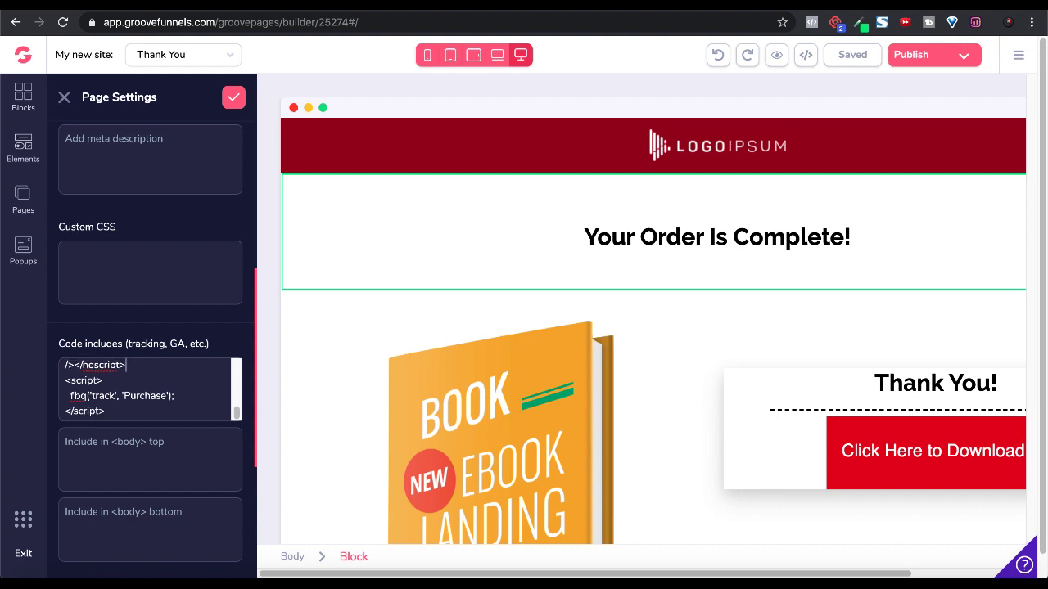
{"action": "left_click", "coordinate": [129, 407]}
{"action": "key", "text": "ctrl+z"}
{"action": "key", "text": "ctrl+z"}
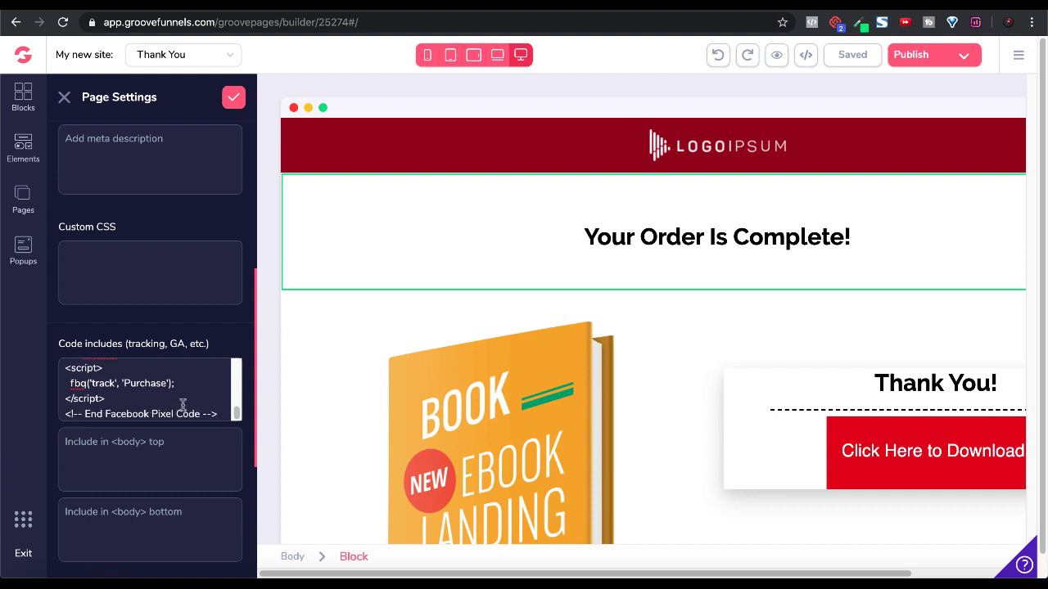
Apply the Thank You page settings and save the page.
{"action": "scroll", "coordinate": [183, 405], "scroll_direction": "up", "scroll_amount": 1}
{"action": "scroll", "coordinate": [183, 404], "scroll_direction": "down", "scroll_amount": 1}
{"action": "scroll", "coordinate": [182, 404], "scroll_direction": "down", "scroll_amount": 1}
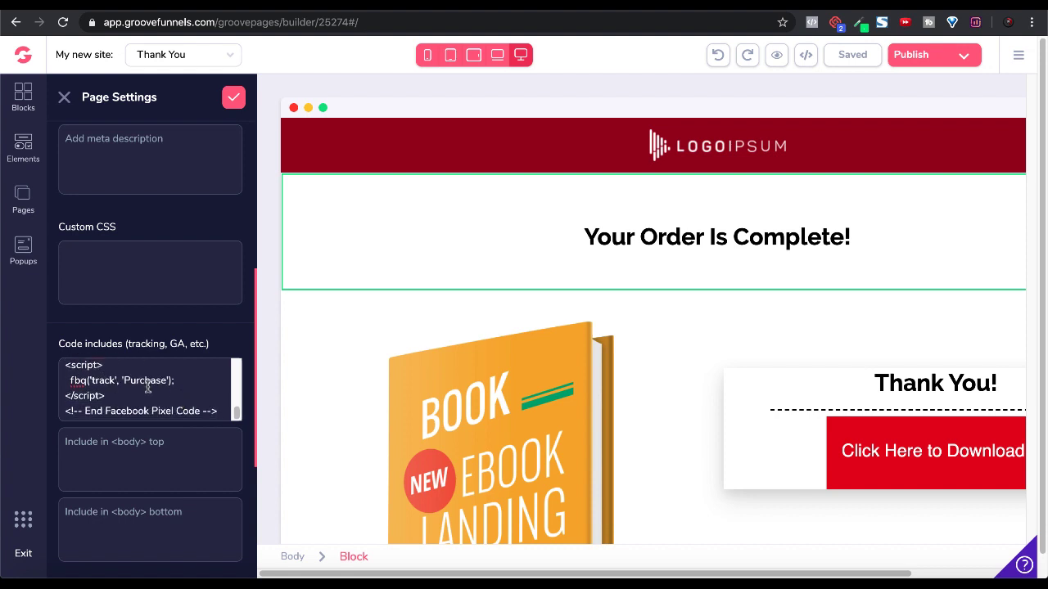
{"action": "left_click", "coordinate": [232, 98]}
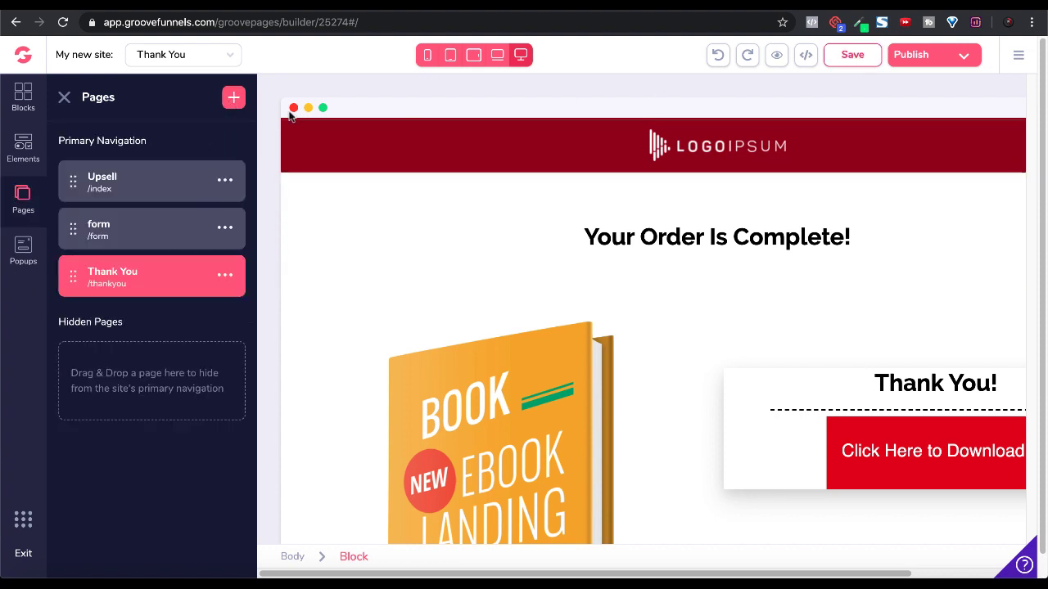
{"action": "left_click", "coordinate": [851, 55]}
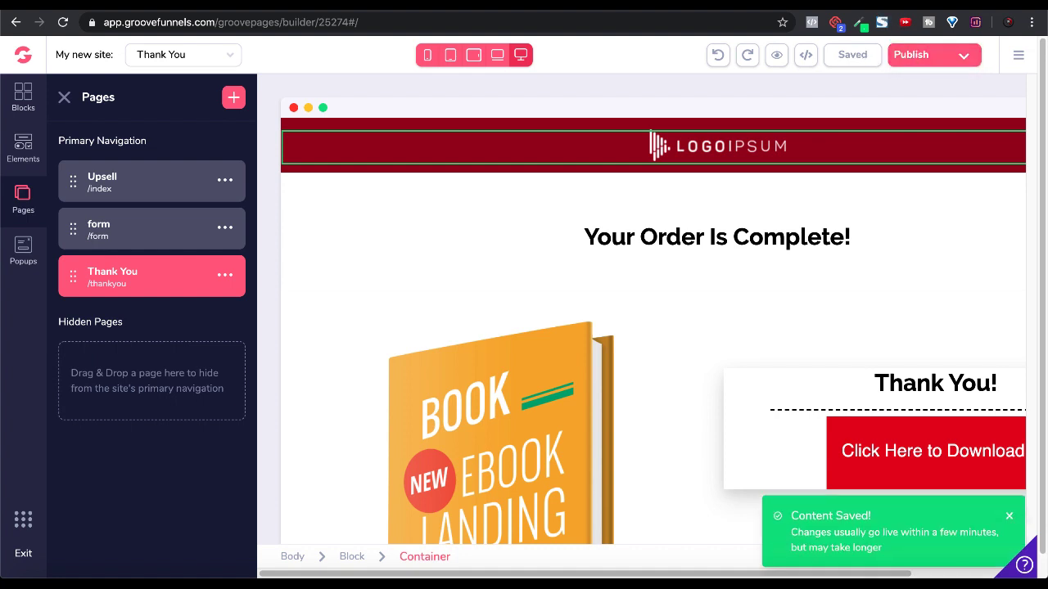
On the live Thank You page, confirm in Pixel Helper that PageView and Purchase events fire.
{"action": "left_click", "coordinate": [903, 4]}
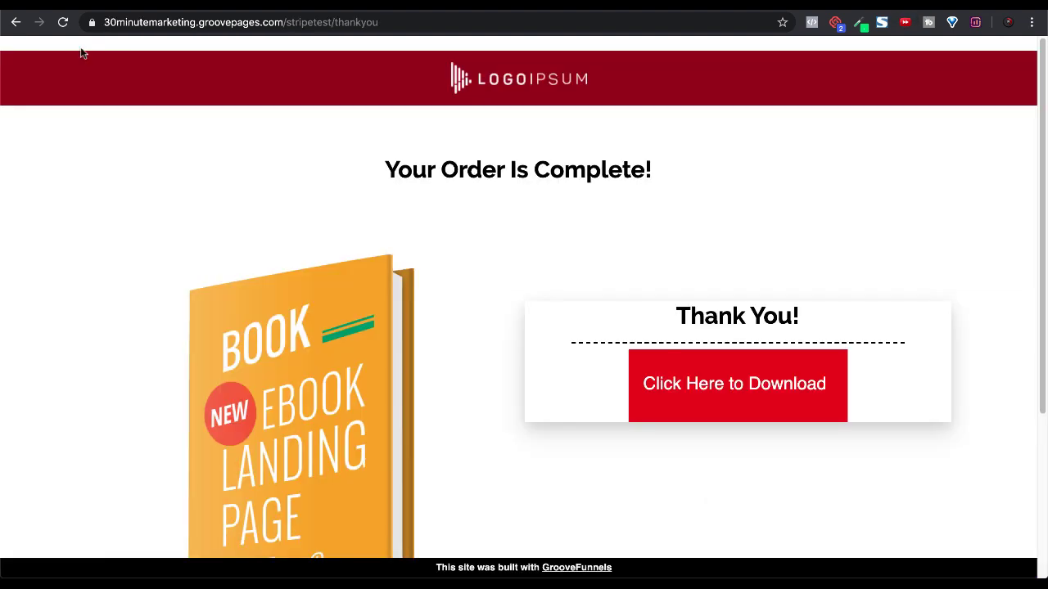
{"action": "left_click", "coordinate": [811, 22]}
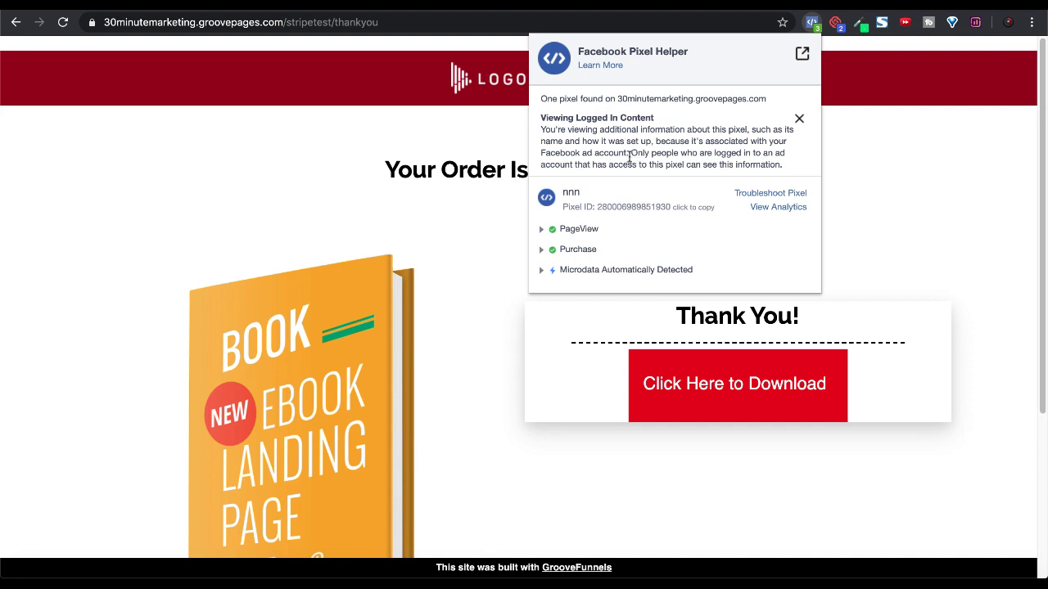
{"action": "left_click", "coordinate": [542, 233]}
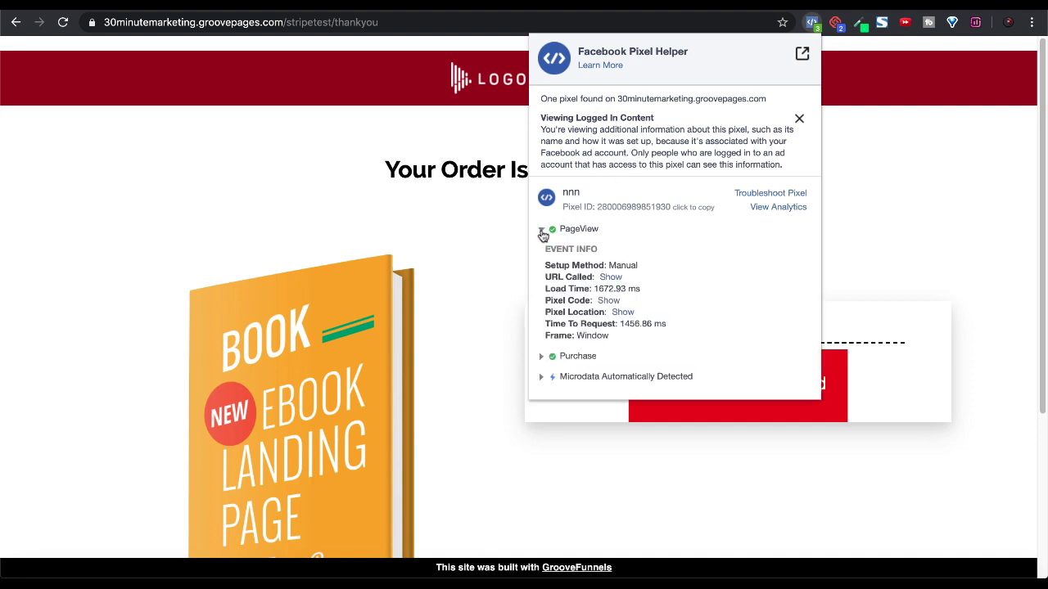
{"action": "left_click", "coordinate": [540, 357]}
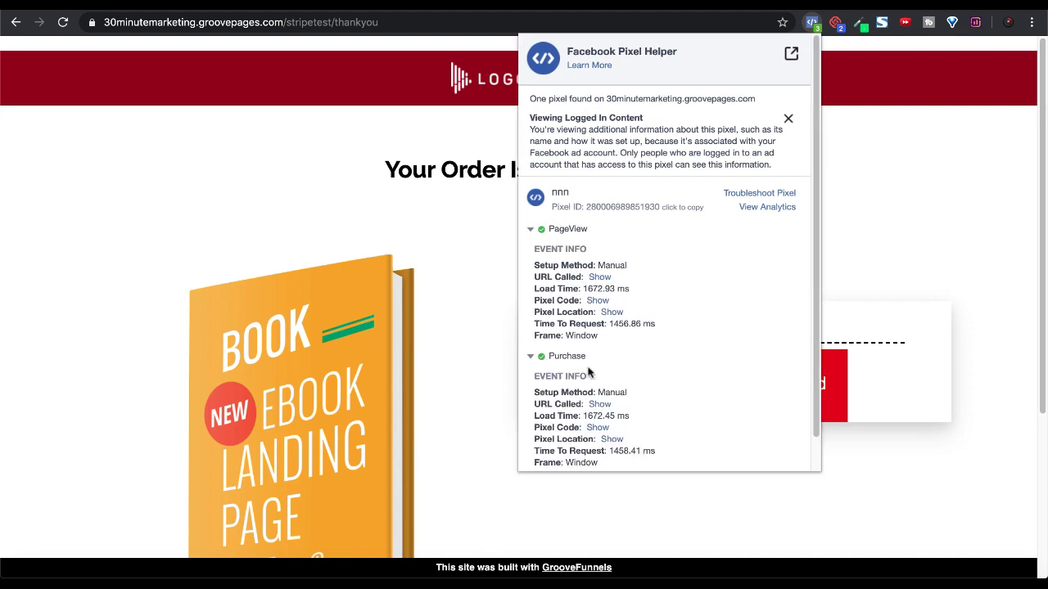
{"action": "scroll", "coordinate": [655, 391], "scroll_direction": "down", "scroll_amount": 1}
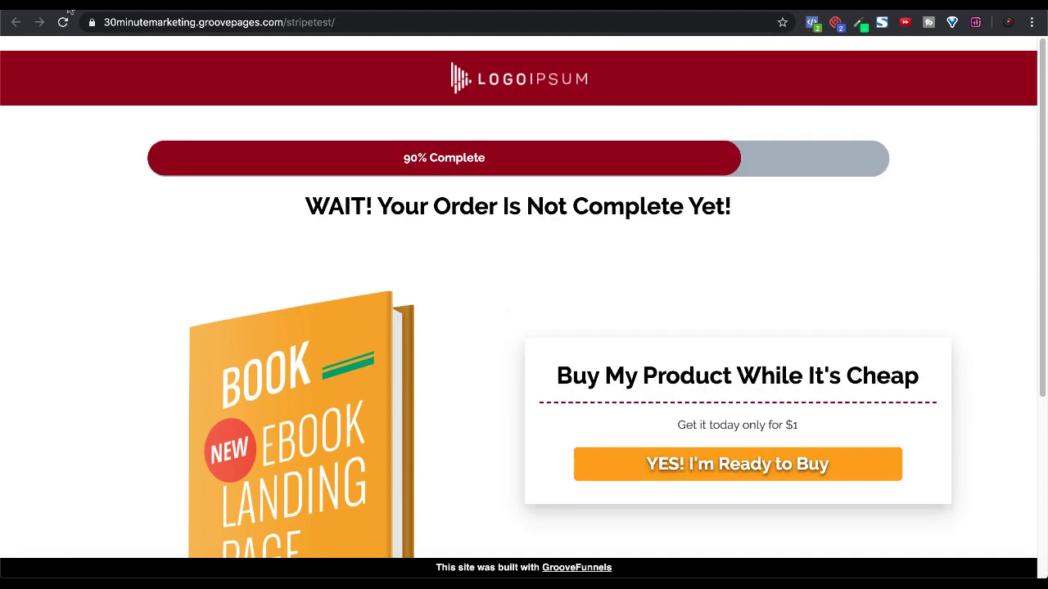
Compare with the upsell page, which fires only PageView, then recheck the Thank You page's events.
{"action": "left_click", "coordinate": [62, 22]}
{"action": "left_click", "coordinate": [811, 25]}
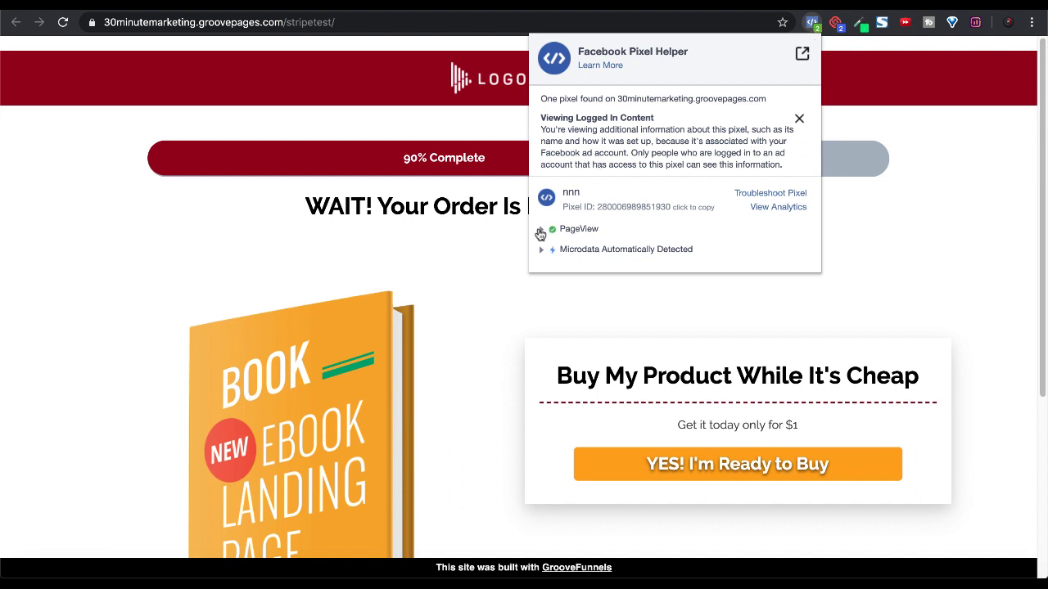
{"action": "left_click", "coordinate": [540, 230]}
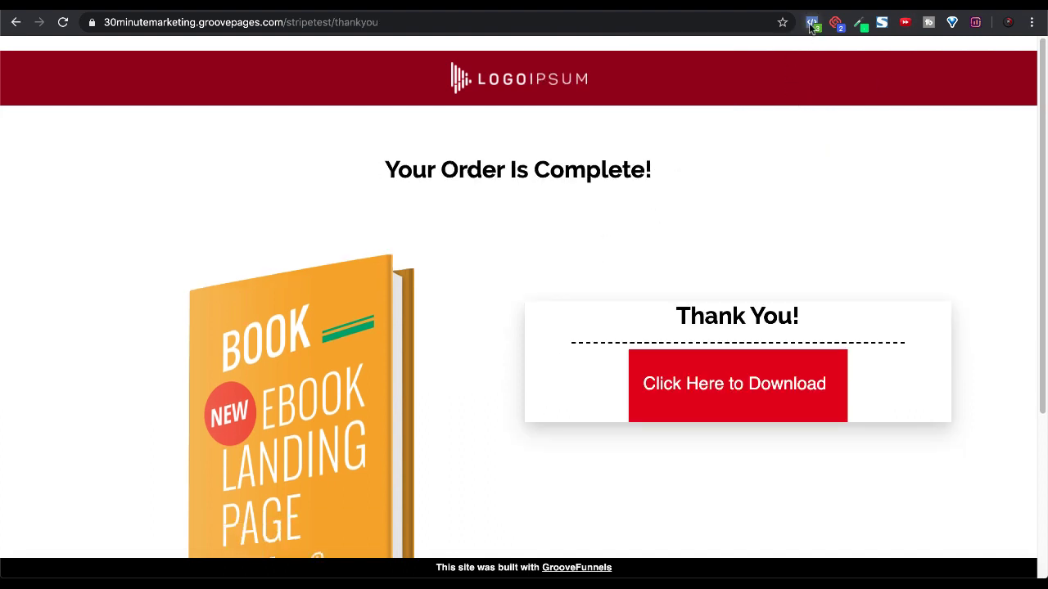
{"action": "left_click", "coordinate": [811, 26]}
{"action": "scroll", "coordinate": [606, 358], "scroll_direction": "down", "scroll_amount": 1}
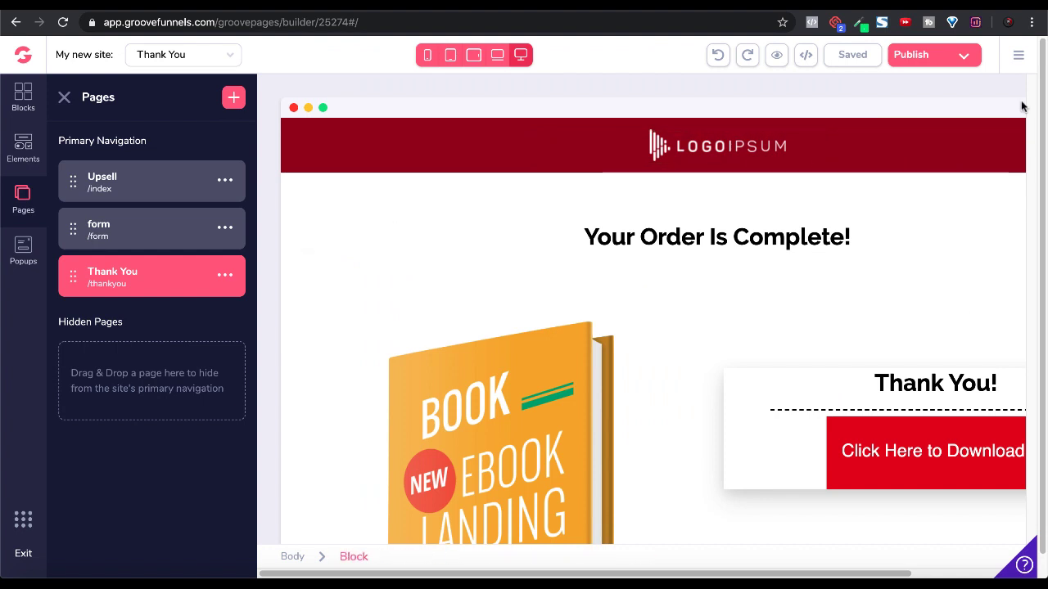
In the builder, show the Thank You page's options, then the site-wide menu with Site settings, Export site and Revisions.
{"action": "left_click", "coordinate": [225, 277]}
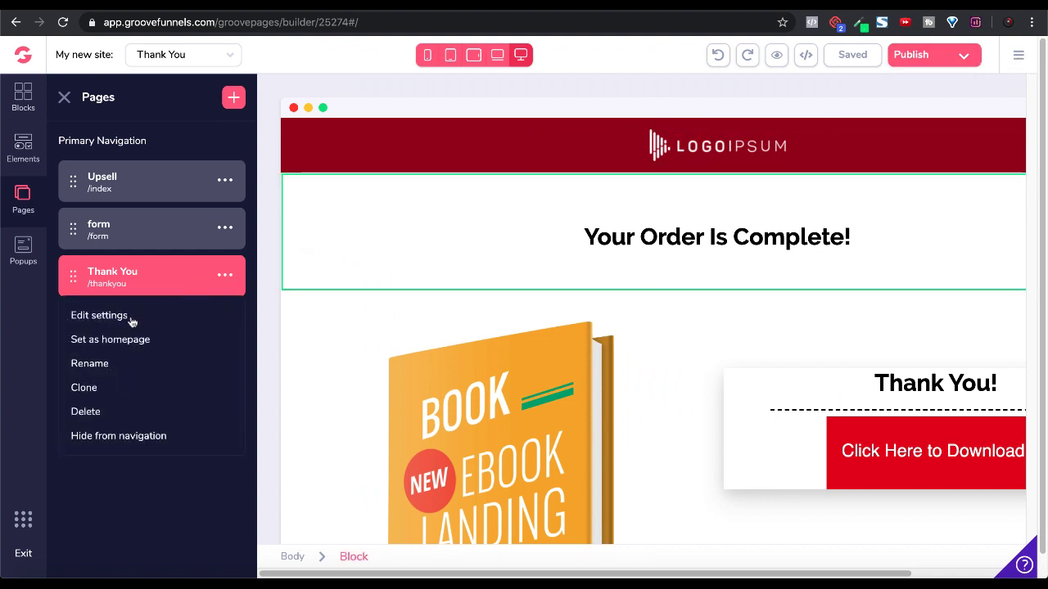
{"action": "left_click", "coordinate": [1018, 55]}
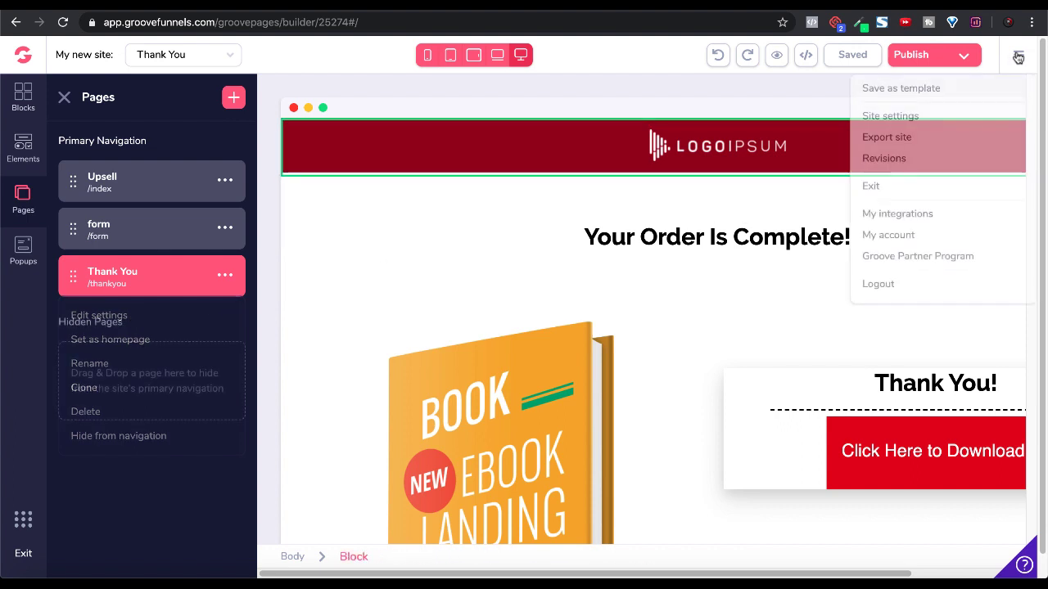